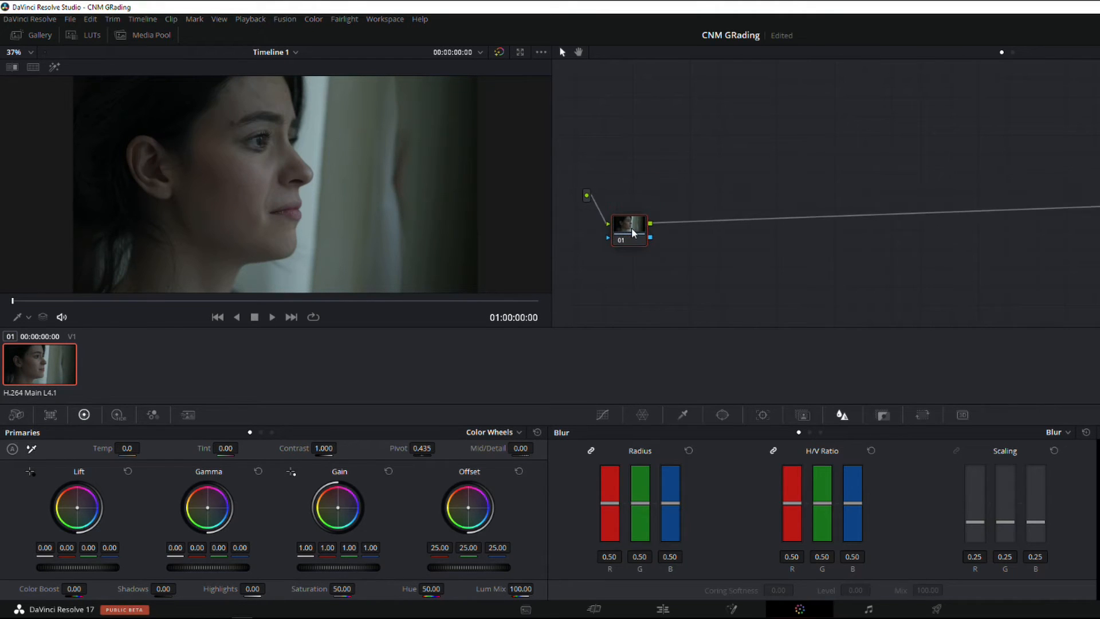
# Insert a serial node before the current one, raise its gain to 1.24 and compare the image with it disabled and enabled
pyautogui.hotkey('shift', 's')
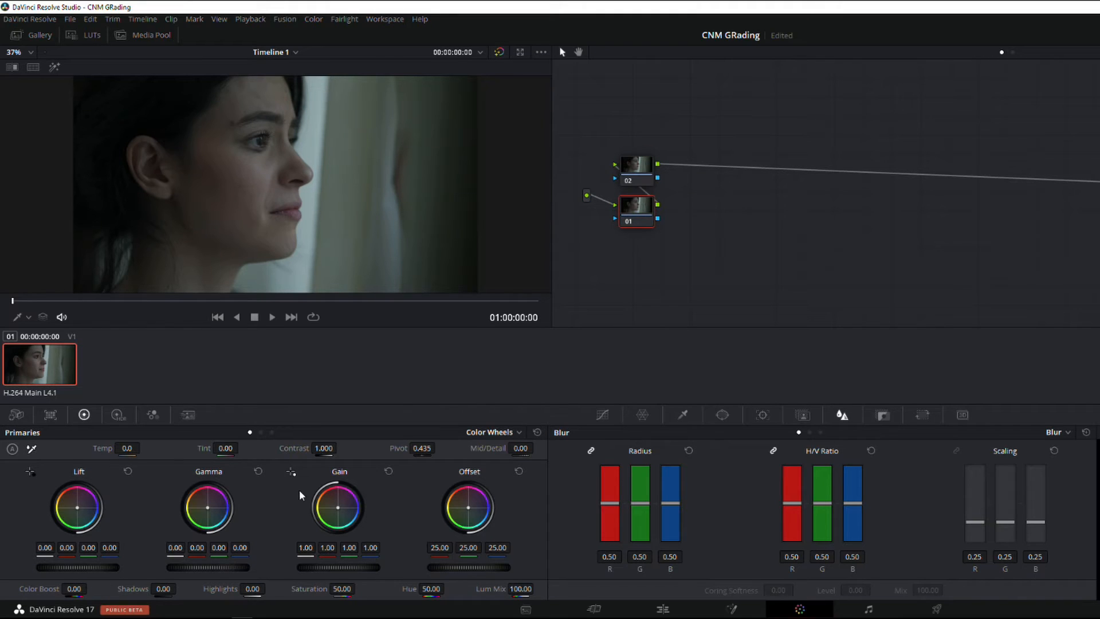
pyautogui.moveTo(329, 566); pyautogui.dragTo(358, 565)
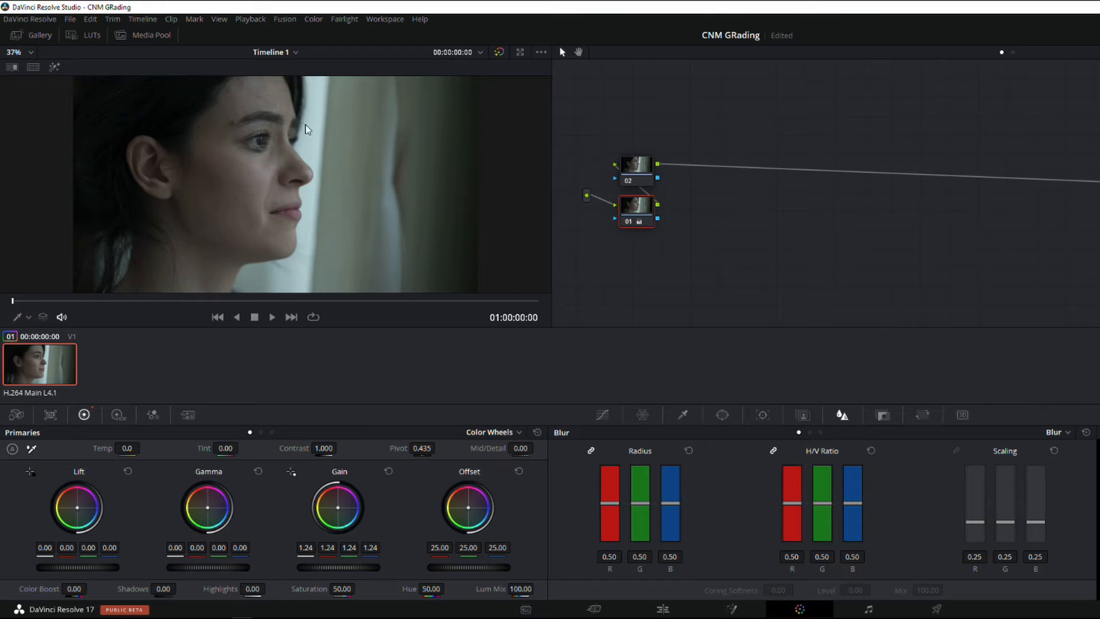
pyautogui.click(624, 219)
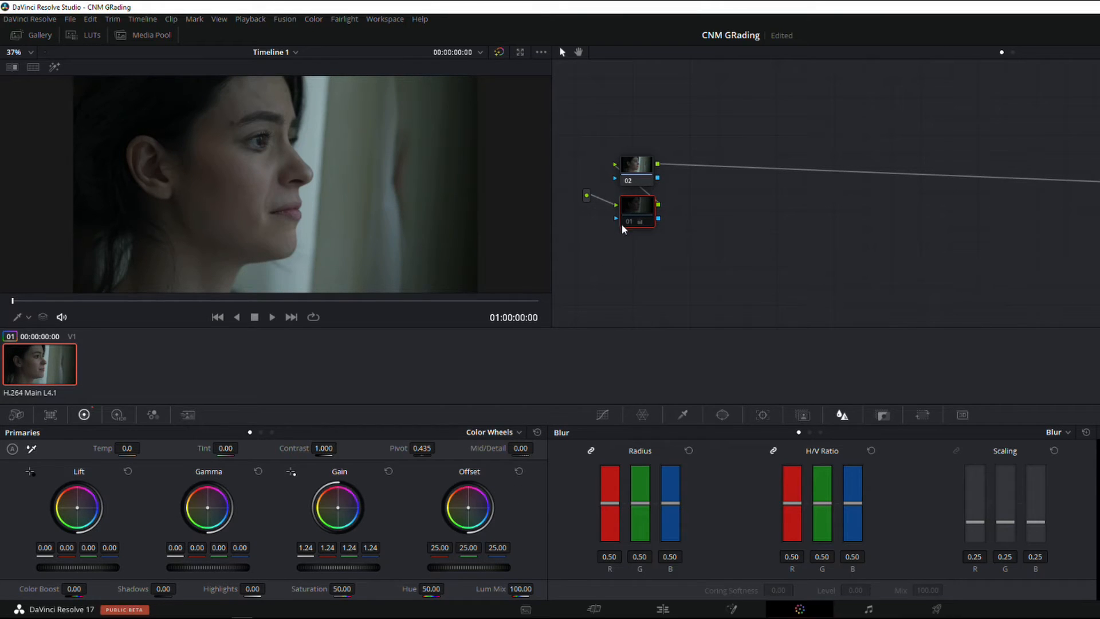
pyautogui.click(626, 223)
# White-balance node 02 by sampling the bright window area beside the woman's face with the white balance picker
pyautogui.click(644, 170)
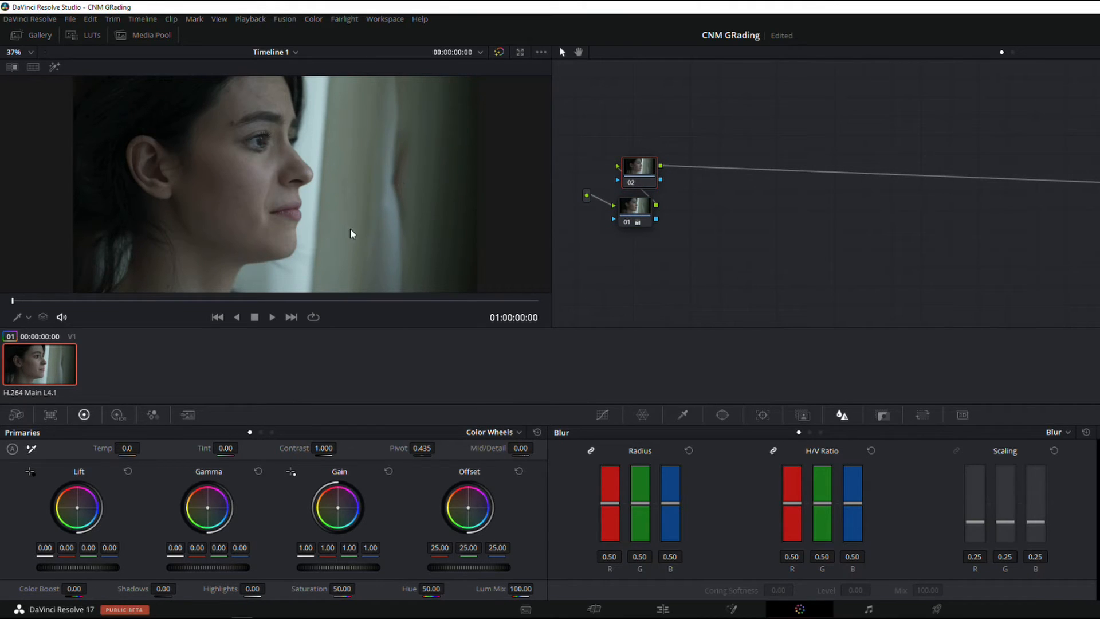
pyautogui.click(32, 449)
pyautogui.click(313, 147)
# Add two serial nodes after node 02 and move the last one slightly away from its neighbour
pyautogui.hotkey('alt', 's')
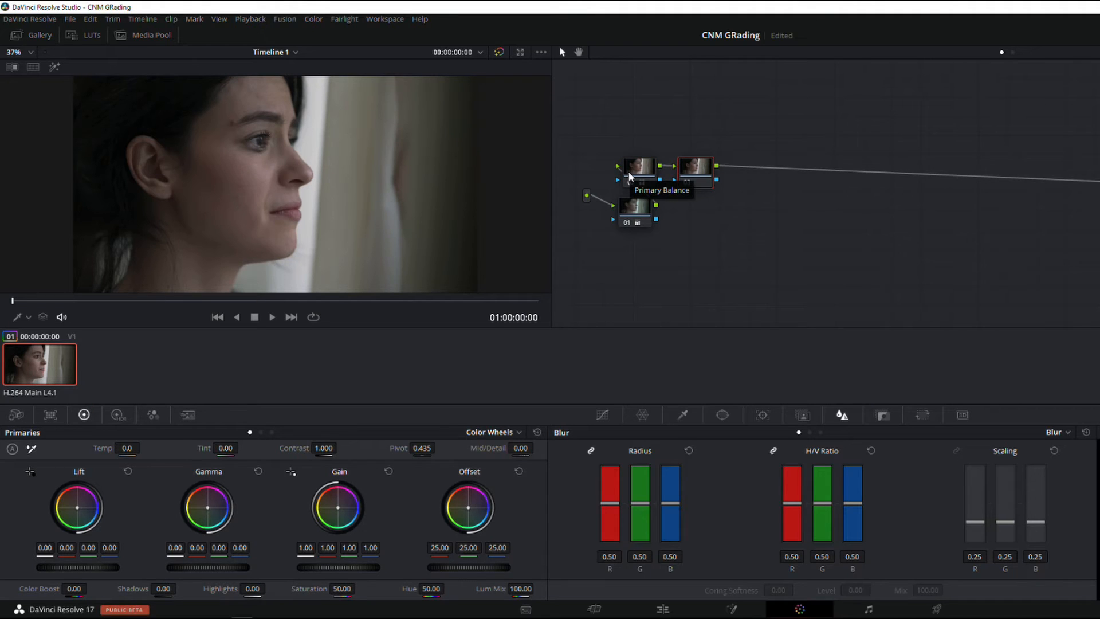
pyautogui.hotkey('alt', 's')
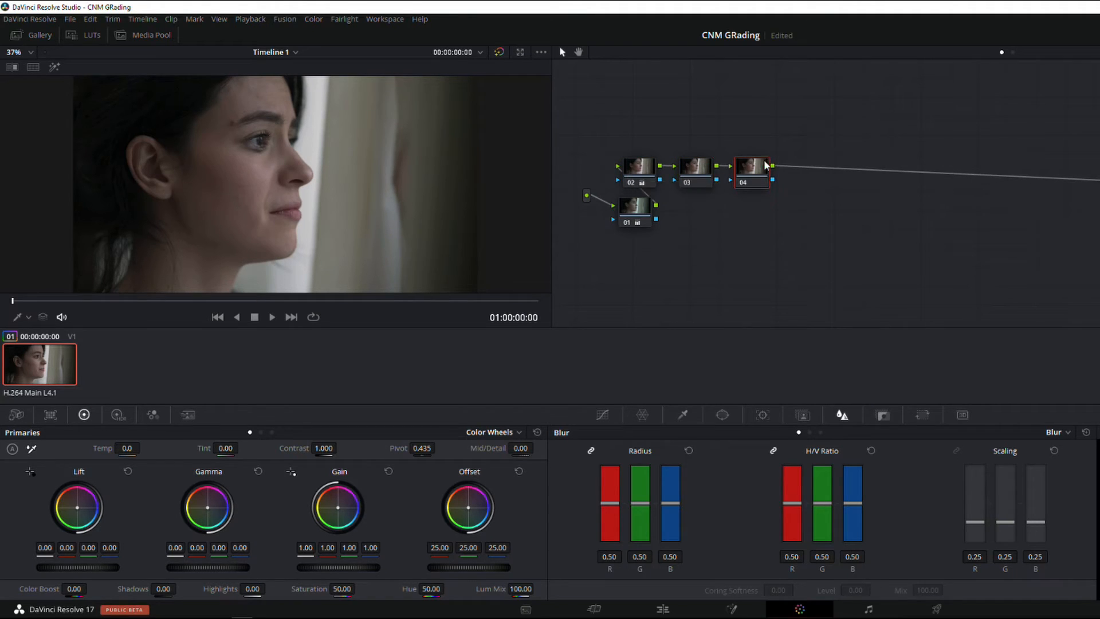
pyautogui.moveTo(750, 173); pyautogui.dragTo(760, 166)
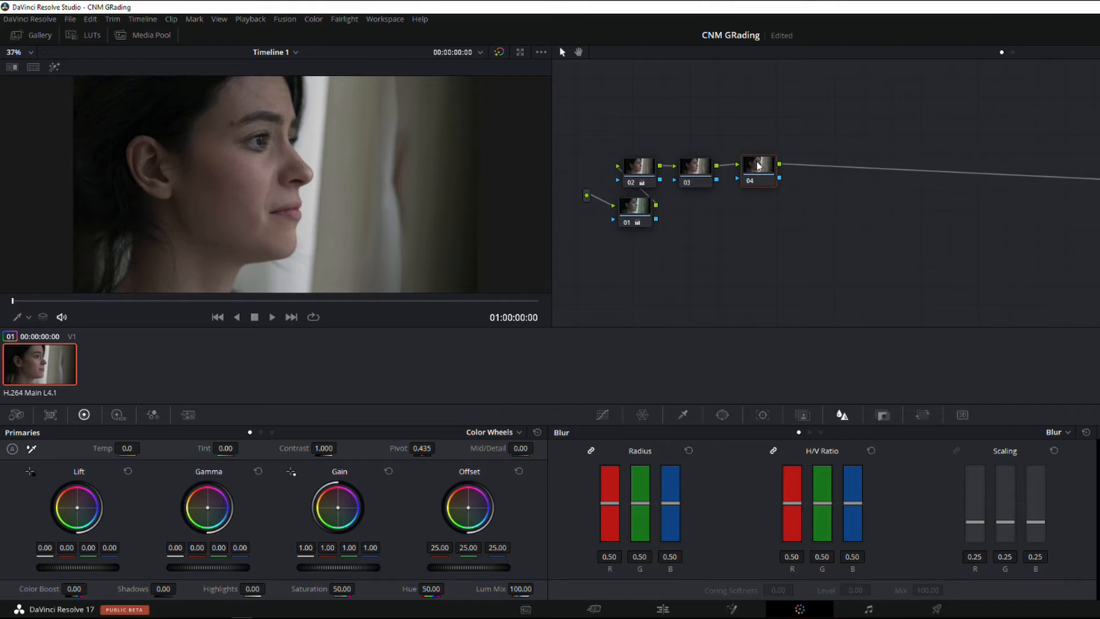
# Sample the woman's skin tone in node 04 with the HSL qualifier and turn on Highlight to show the selection
pyautogui.click(684, 415)
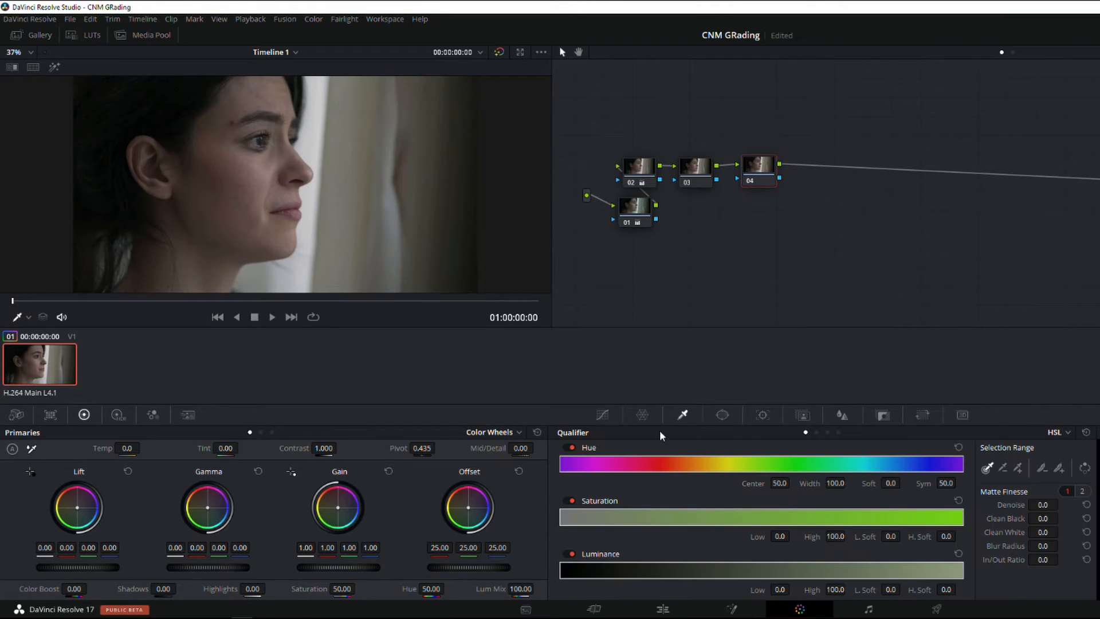
pyautogui.click(309, 23)
pyautogui.moveTo(370, 238)
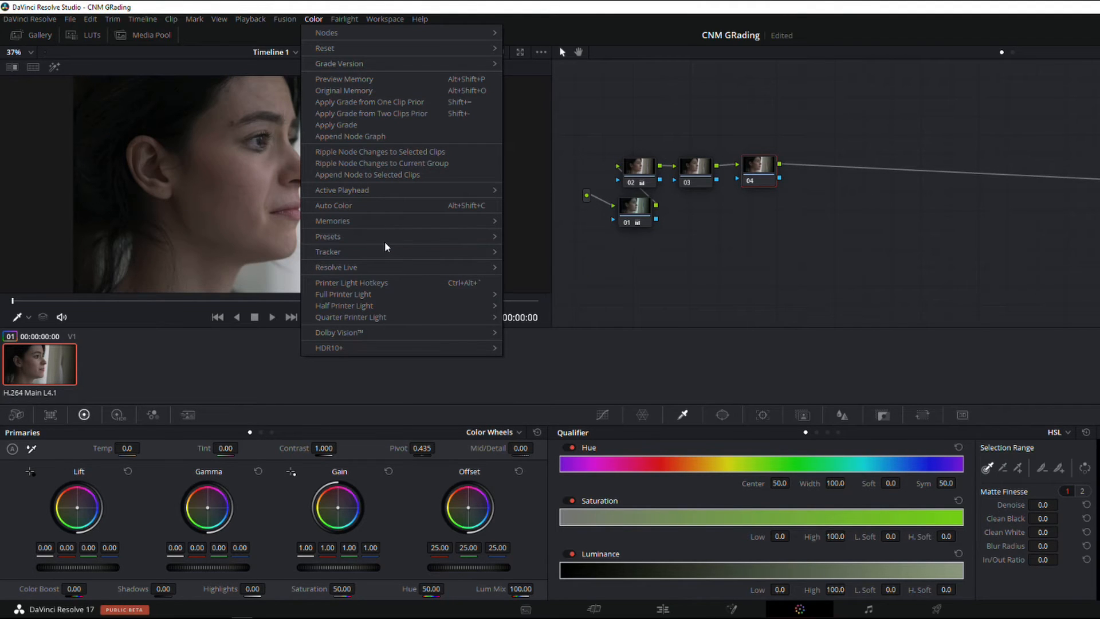
pyautogui.click(565, 262)
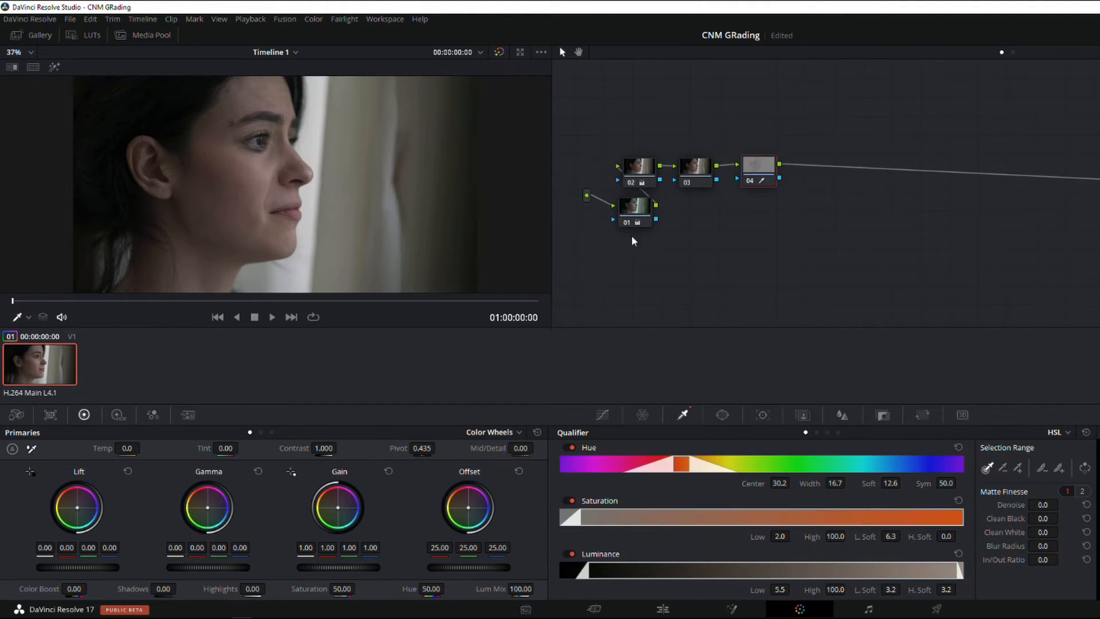
pyautogui.click(55, 67)
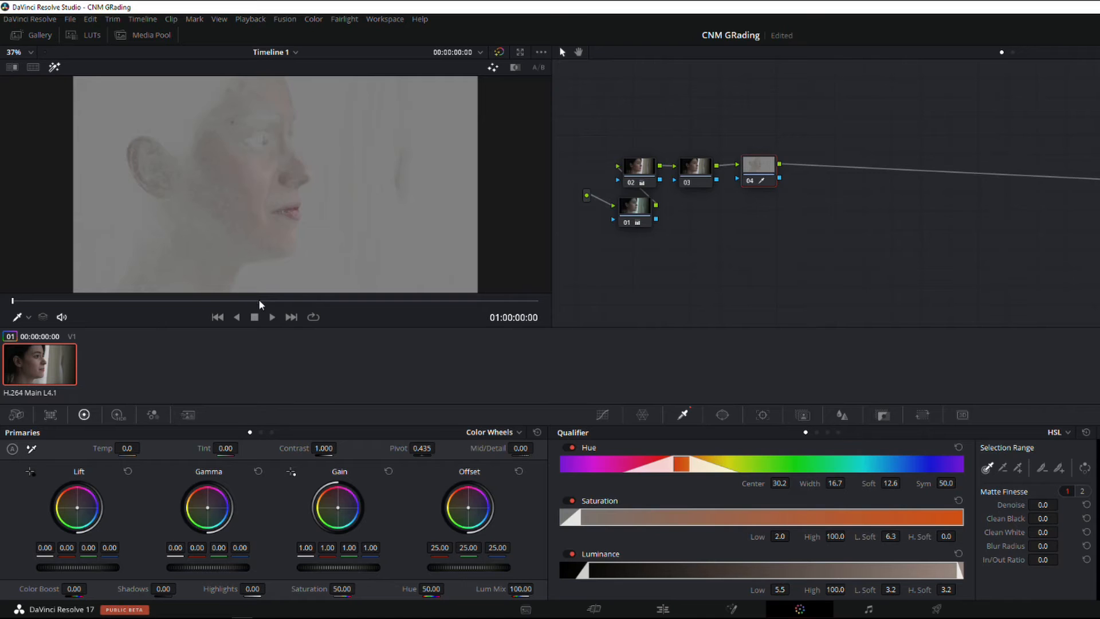
# Refine node 04's skin key to hue center 29.6, width 21.2, saturation 0.0 to 19.5 and luminance 47.8 to 97.9
pyautogui.moveTo(681, 466); pyautogui.dragTo(693, 466)
pyautogui.moveTo(589, 570); pyautogui.dragTo(775, 568)
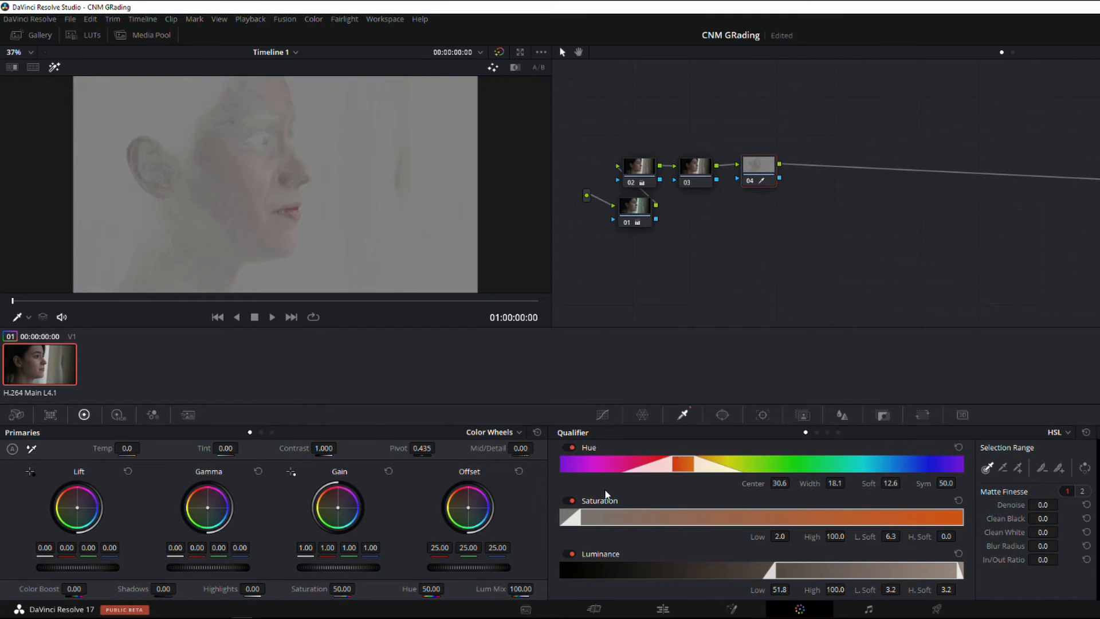
pyautogui.moveTo(580, 516); pyautogui.dragTo(565, 518)
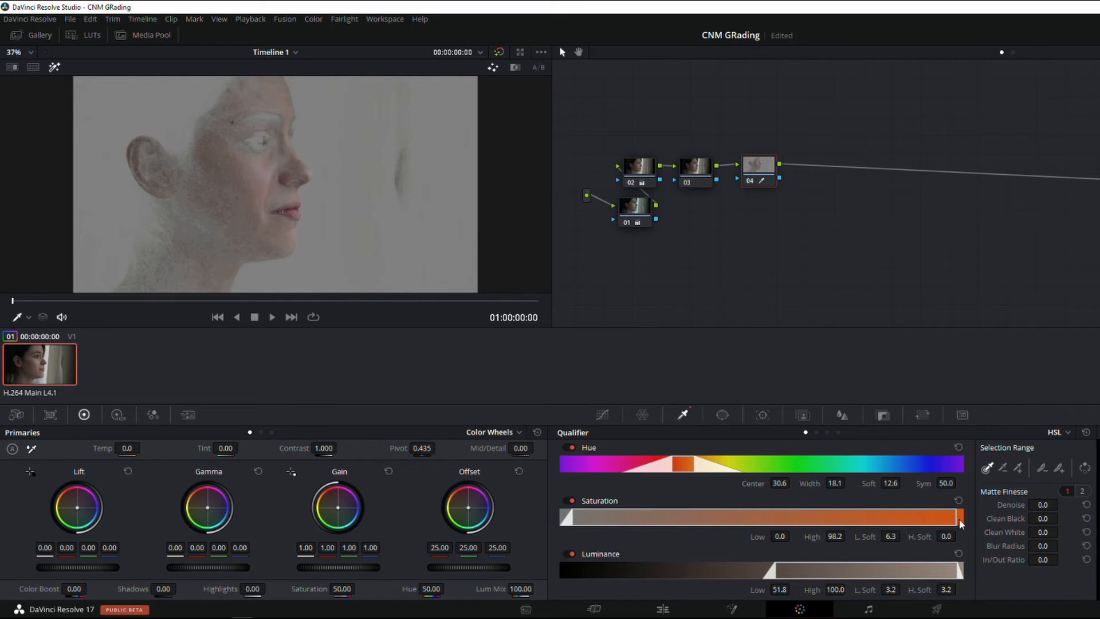
pyautogui.moveTo(956, 520); pyautogui.dragTo(637, 502)
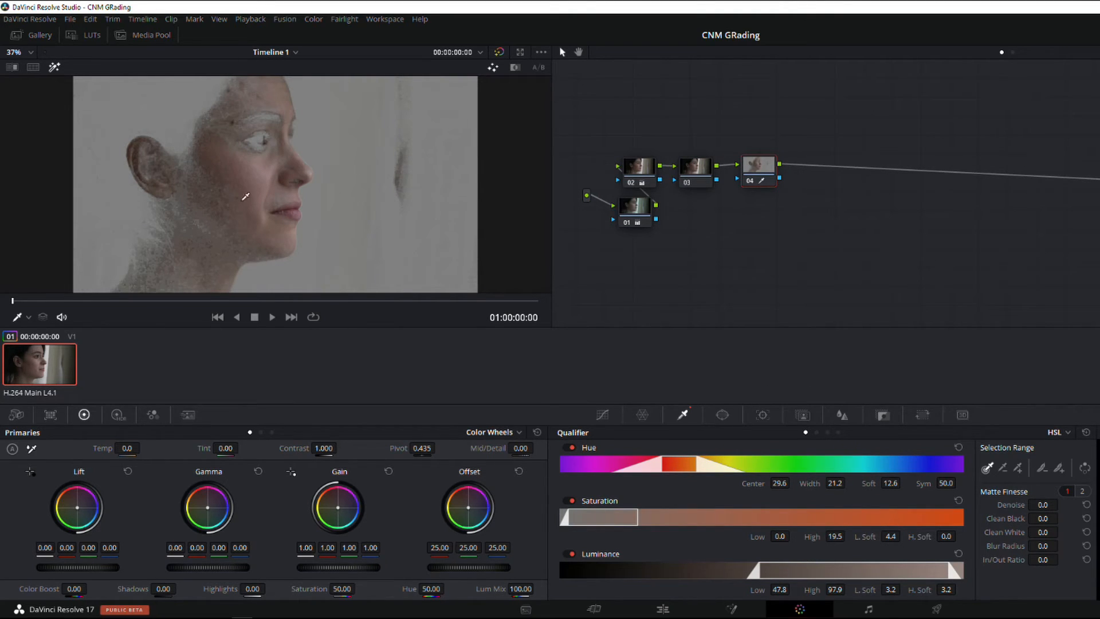
# Add a serial node after node 04, then a layer node, and move node 05 above node 06
pyautogui.moveTo(754, 172); pyautogui.dragTo(756, 173)
pyautogui.hotkey('alt', 's')
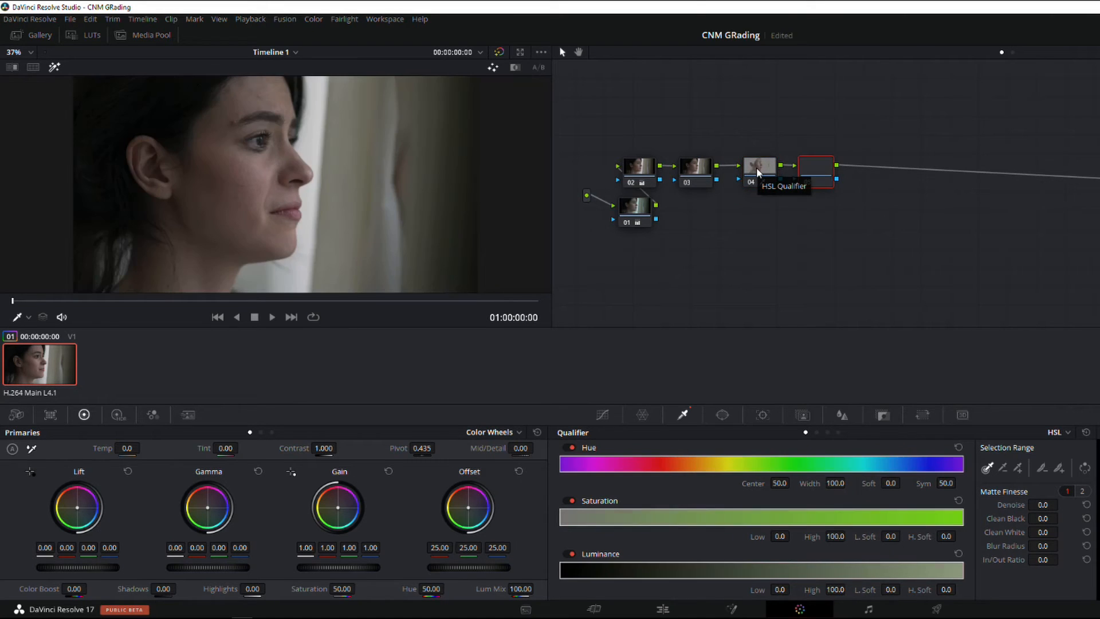
pyautogui.click(312, 19)
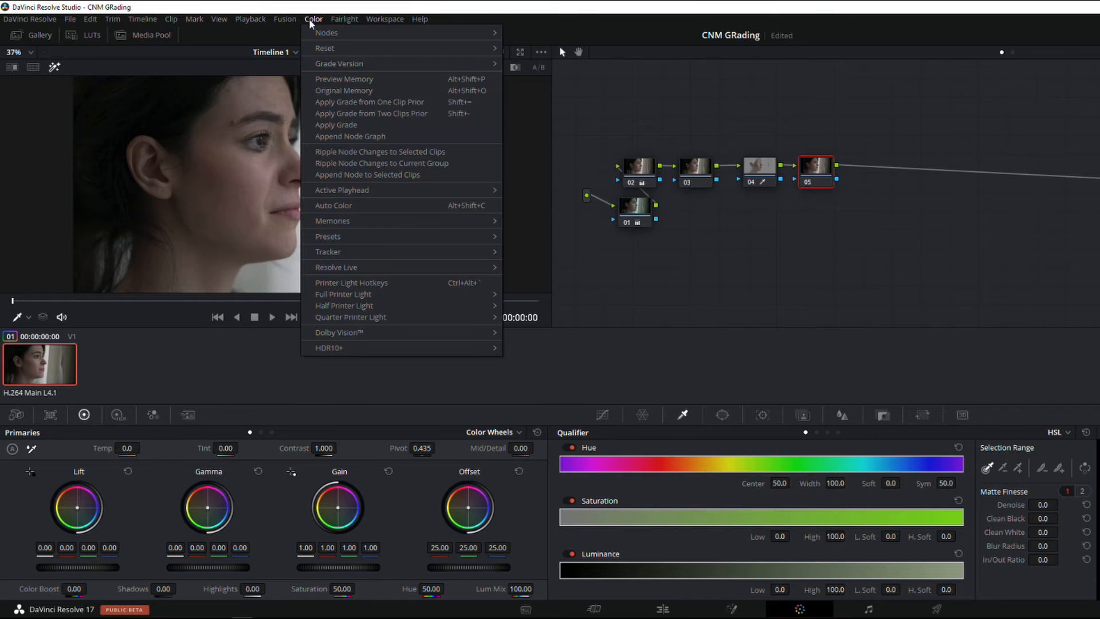
pyautogui.moveTo(322, 33)
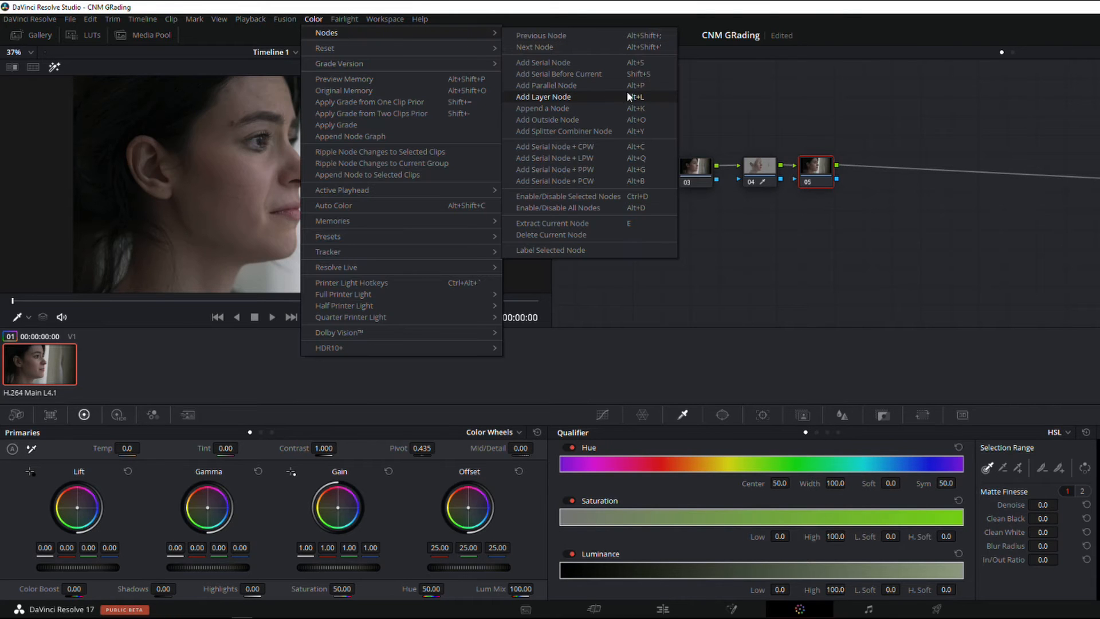
pyautogui.click(594, 100)
pyautogui.moveTo(827, 169); pyautogui.dragTo(837, 144)
# Connect node 04's key output to node 06's key input and move node 06 closer
pyautogui.click(767, 172)
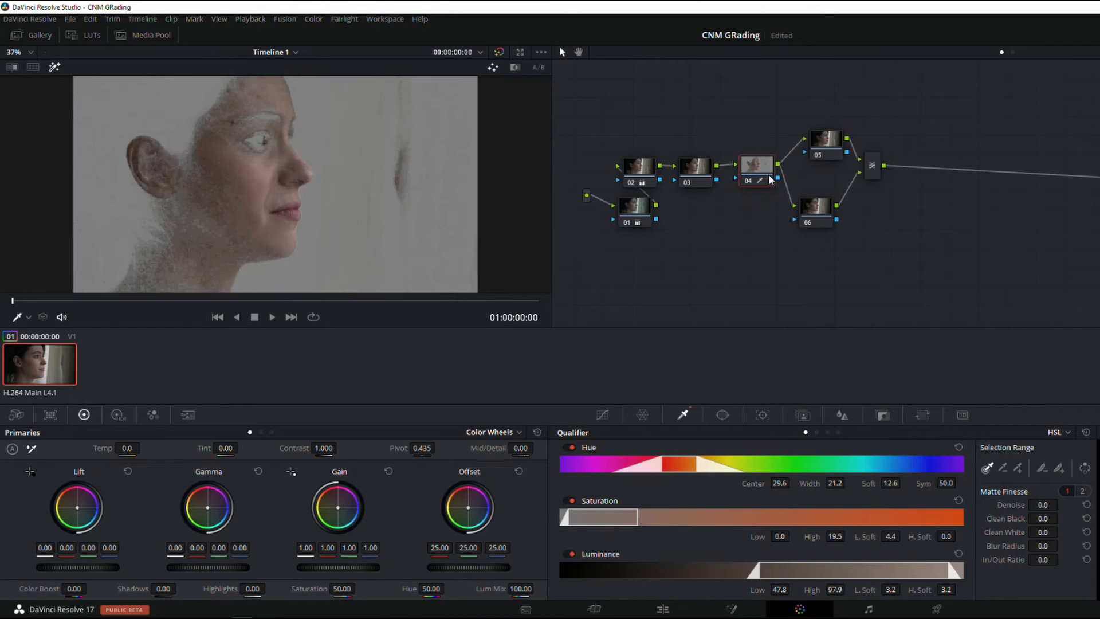
pyautogui.moveTo(794, 220); pyautogui.dragTo(778, 177)
pyautogui.click(813, 211)
pyautogui.moveTo(813, 214); pyautogui.dragTo(825, 205)
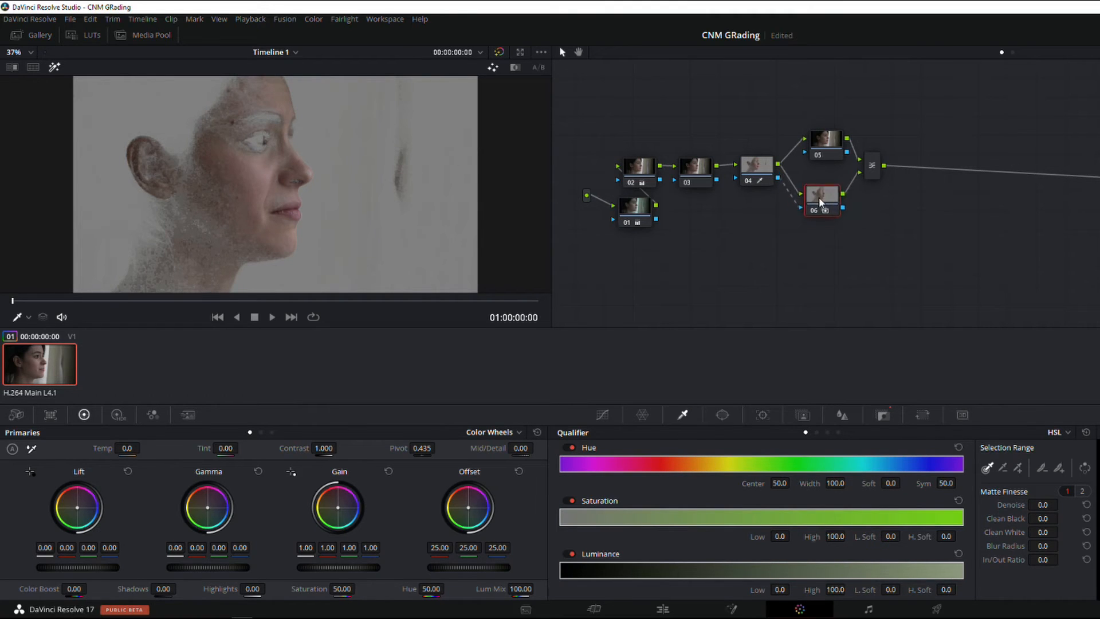
# Check the skin key on nodes 05 and 06, turn off Highlight, and tidy the positions of the layered nodes and the mixer
pyautogui.moveTo(841, 153); pyautogui.dragTo(839, 148)
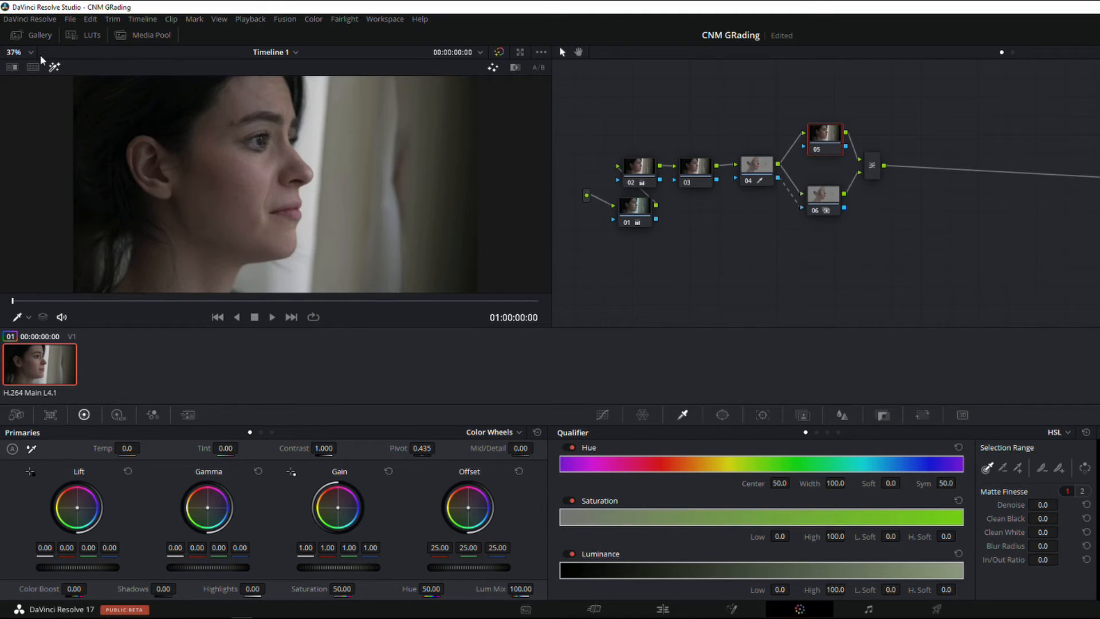
pyautogui.moveTo(814, 194); pyautogui.dragTo(819, 190)
pyautogui.moveTo(832, 146); pyautogui.dragTo(834, 149)
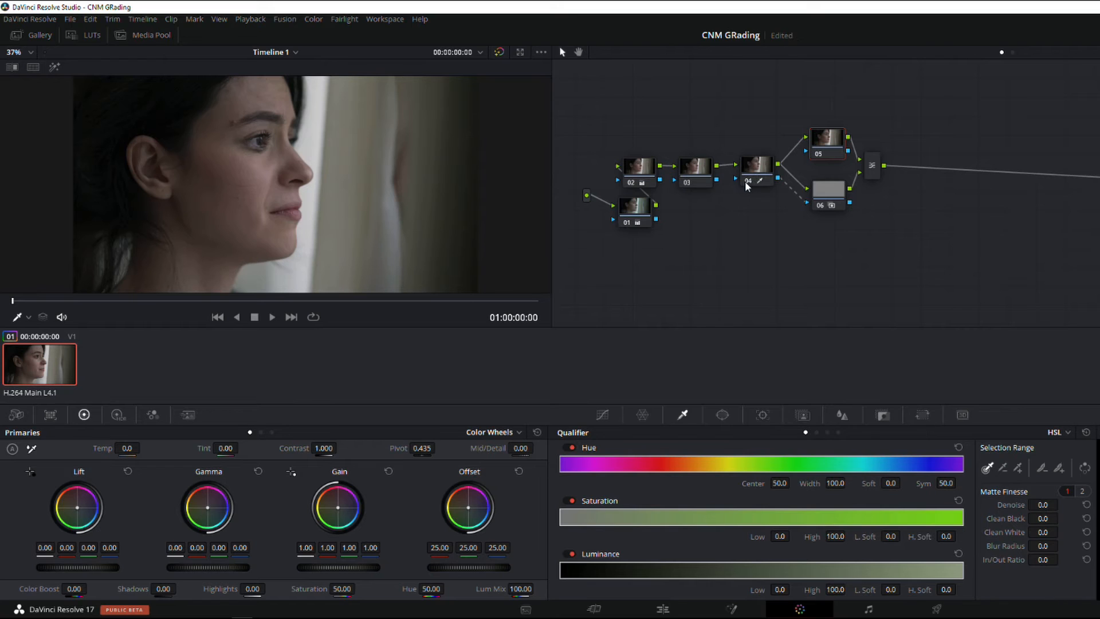
pyautogui.click(754, 170)
pyautogui.click(835, 202)
pyautogui.moveTo(835, 202); pyautogui.dragTo(837, 198)
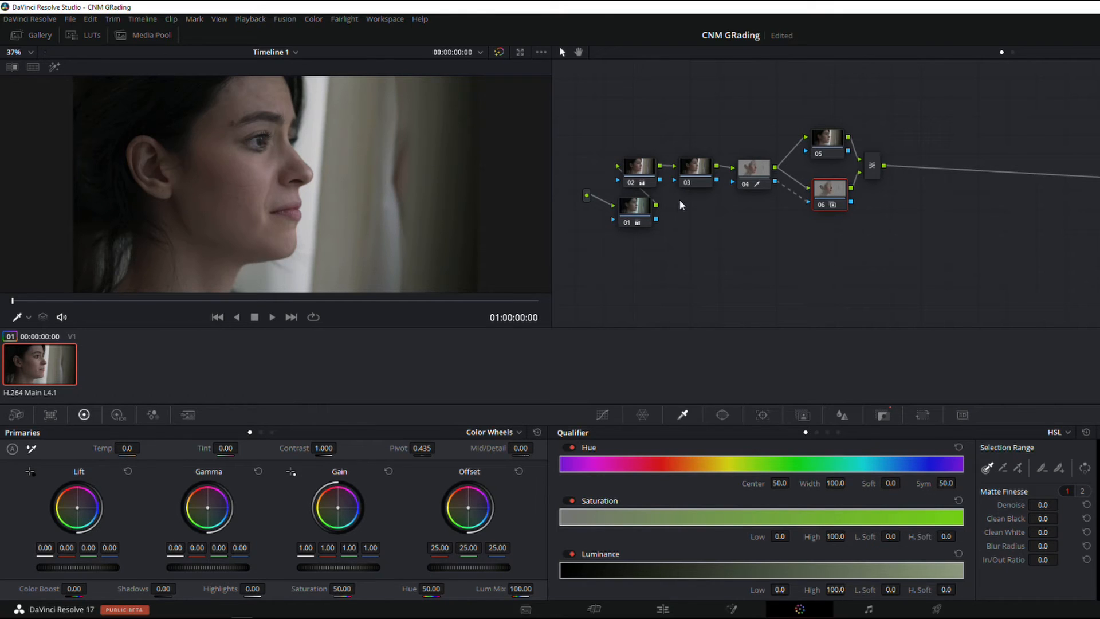
pyautogui.click(881, 178)
pyautogui.moveTo(881, 179); pyautogui.dragTo(885, 178)
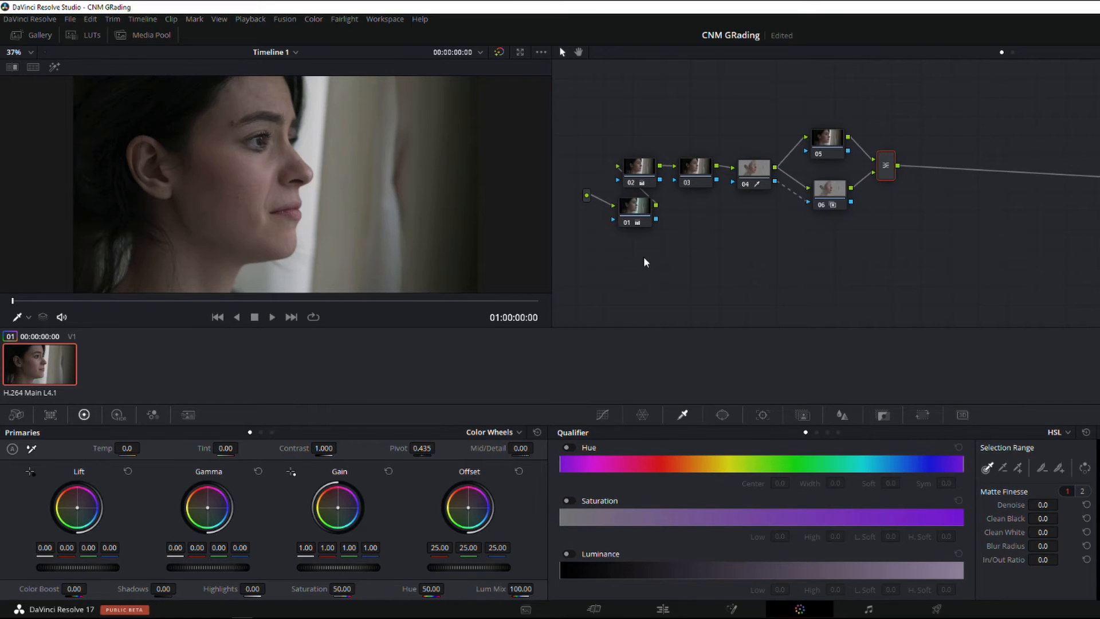
# Draw a closed five-point curve window around the woman's cheek and jaw on node 06
pyautogui.click(722, 416)
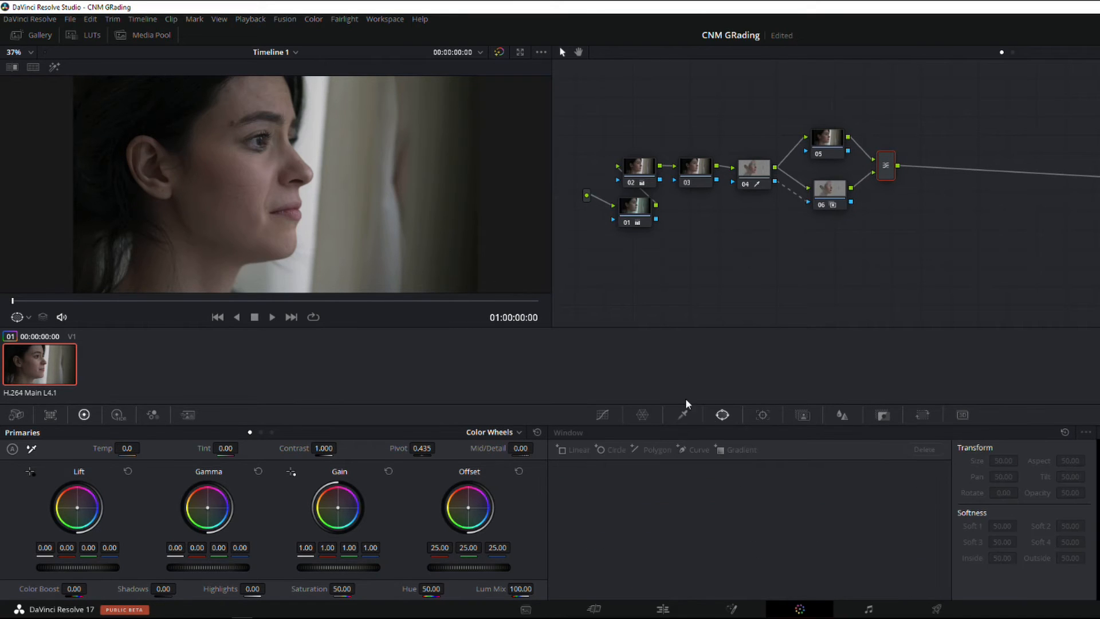
pyautogui.click(833, 201)
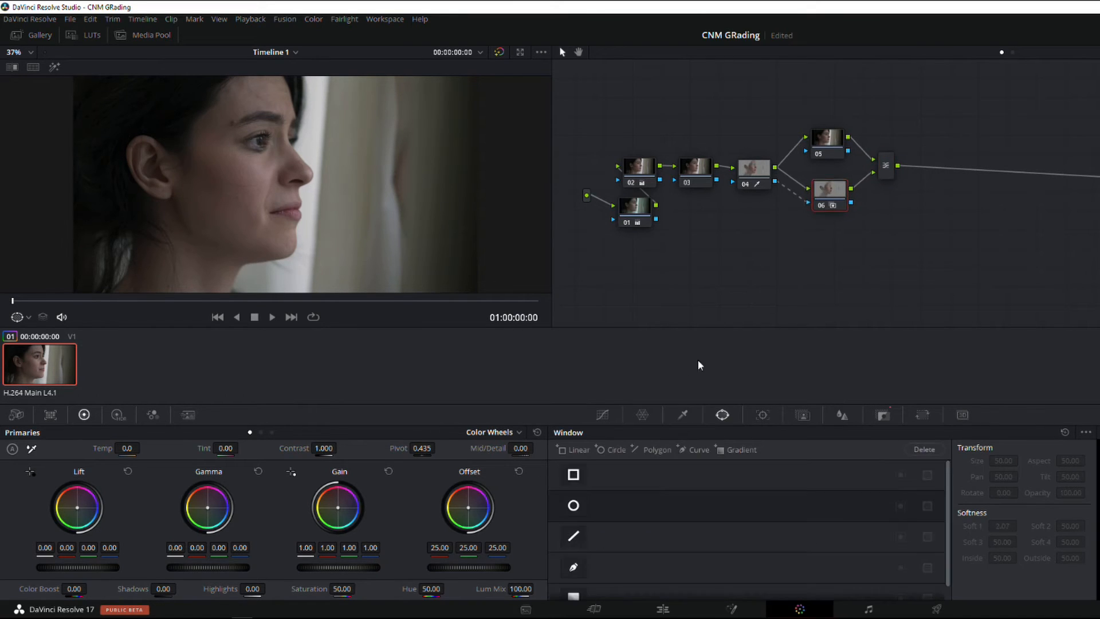
pyautogui.click(573, 565)
pyautogui.click(271, 159)
pyautogui.click(212, 142)
pyautogui.click(182, 206)
pyautogui.click(207, 268)
pyautogui.click(270, 238)
pyautogui.click(271, 159)
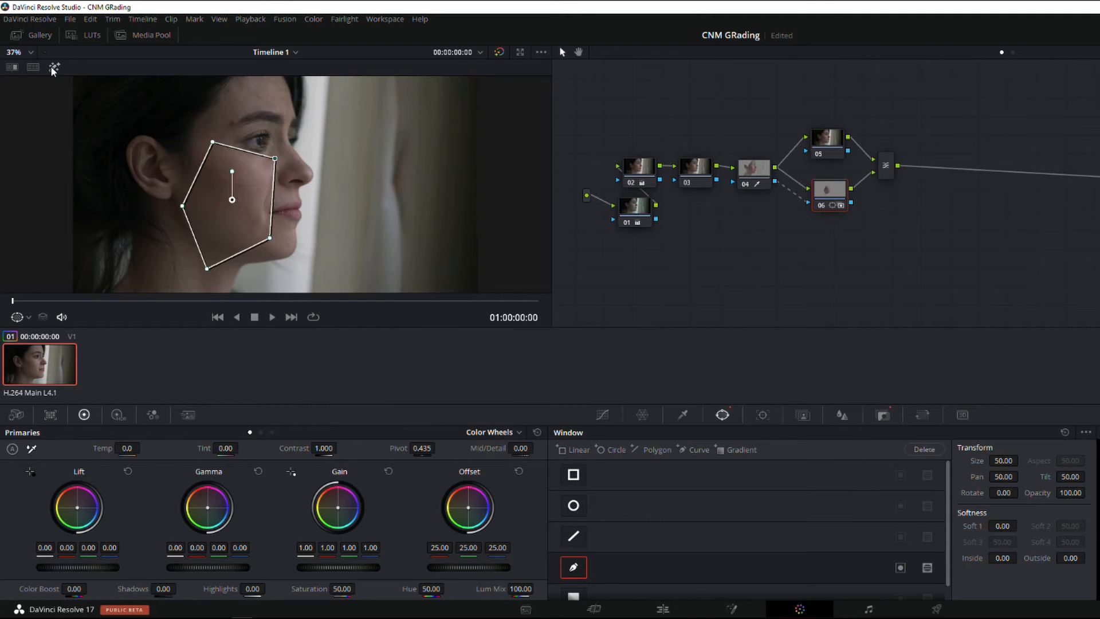
# Highlight node 06's windowed selection and open the scopes in a floating window placed clear of the node graph
pyautogui.click(55, 67)
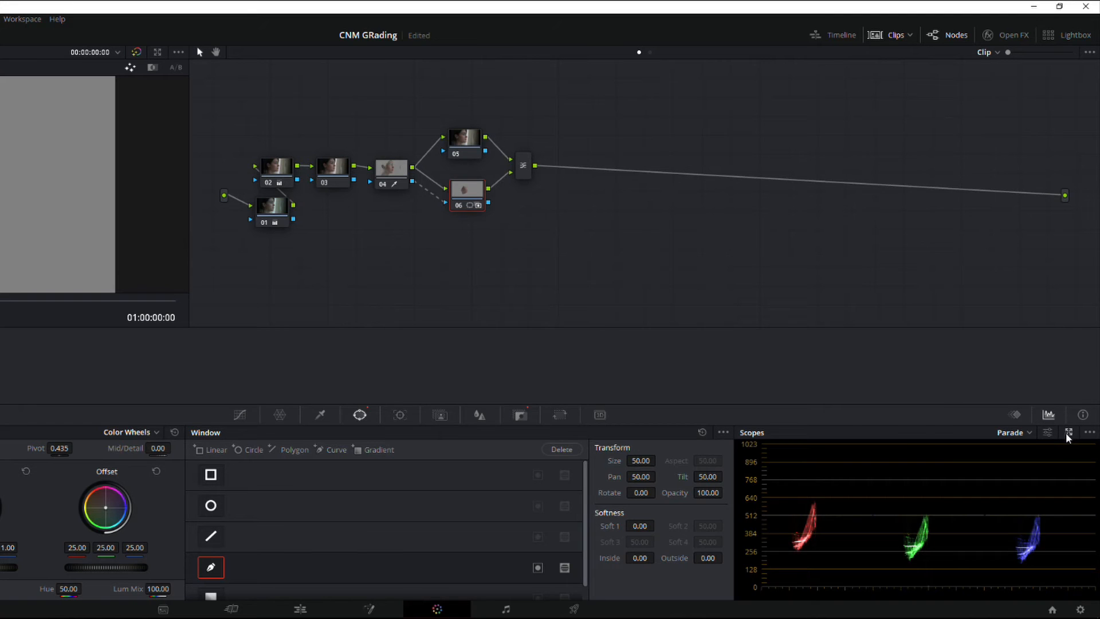
pyautogui.click(1069, 437)
pyautogui.moveTo(530, 263); pyautogui.dragTo(659, 208)
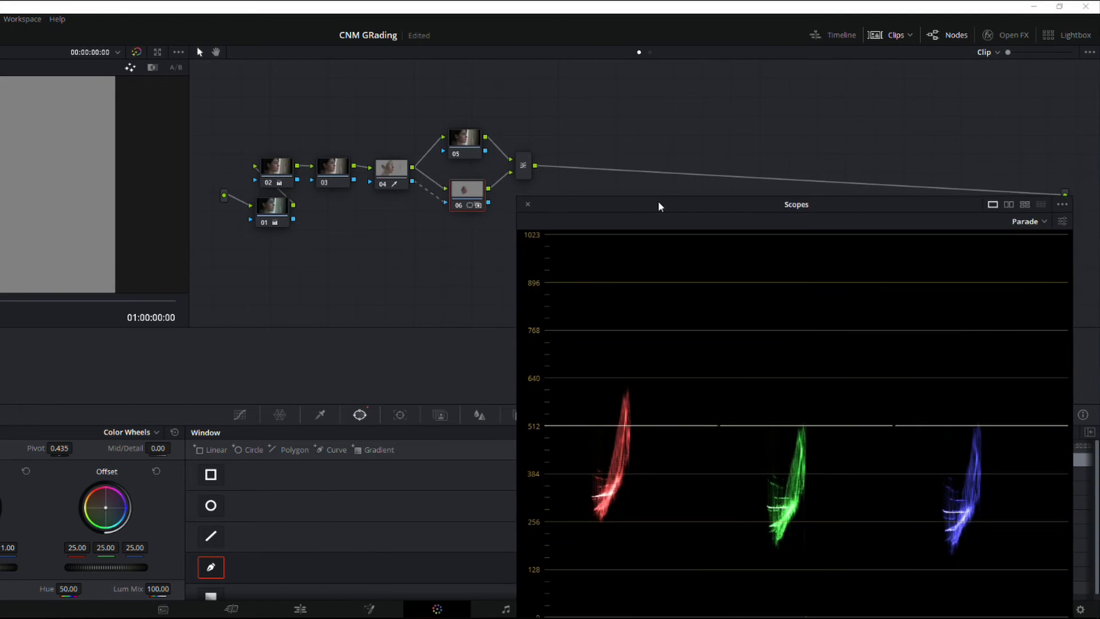
pyautogui.moveTo(249, 164); pyautogui.dragTo(245, 171)
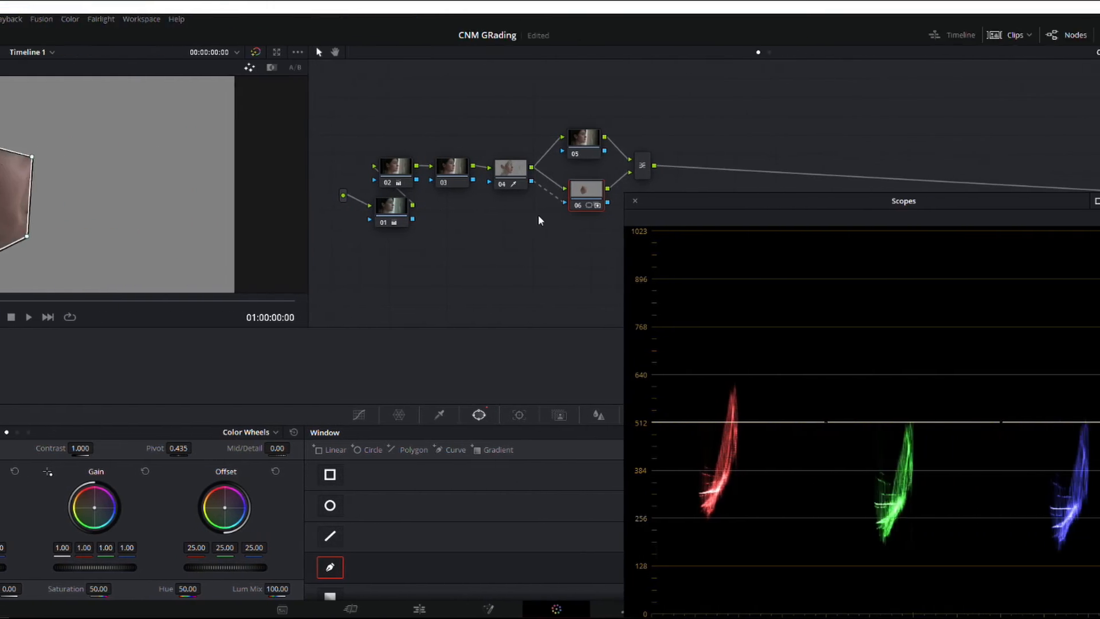
# Switch the scope to Vectorscope and compare the skin trace with the cheek window disabled and enabled
pyautogui.click(1033, 218)
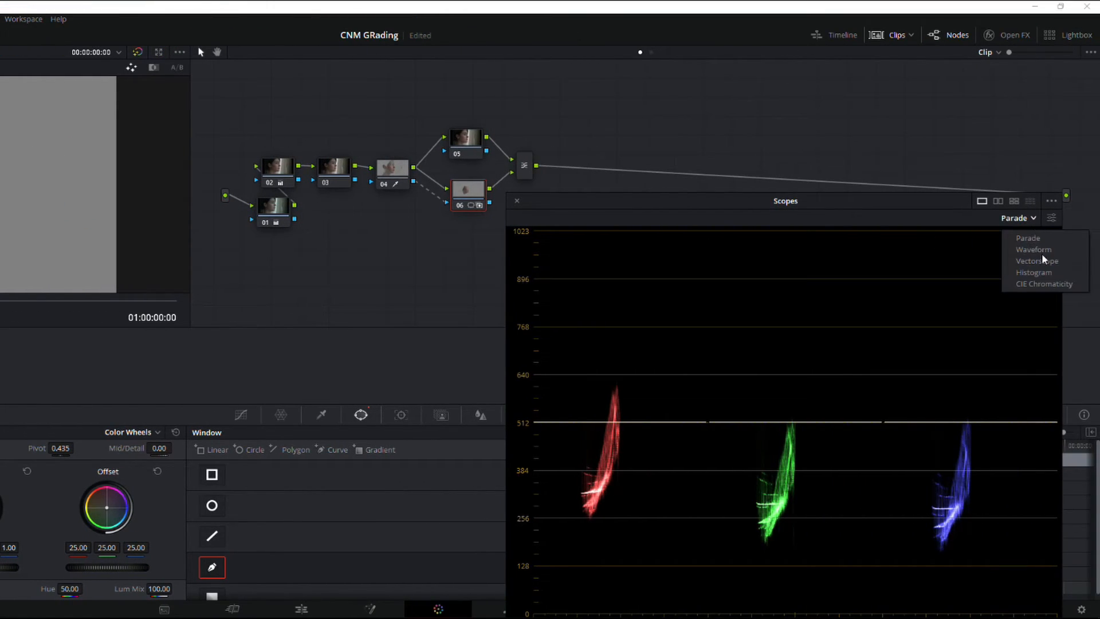
pyautogui.click(1040, 261)
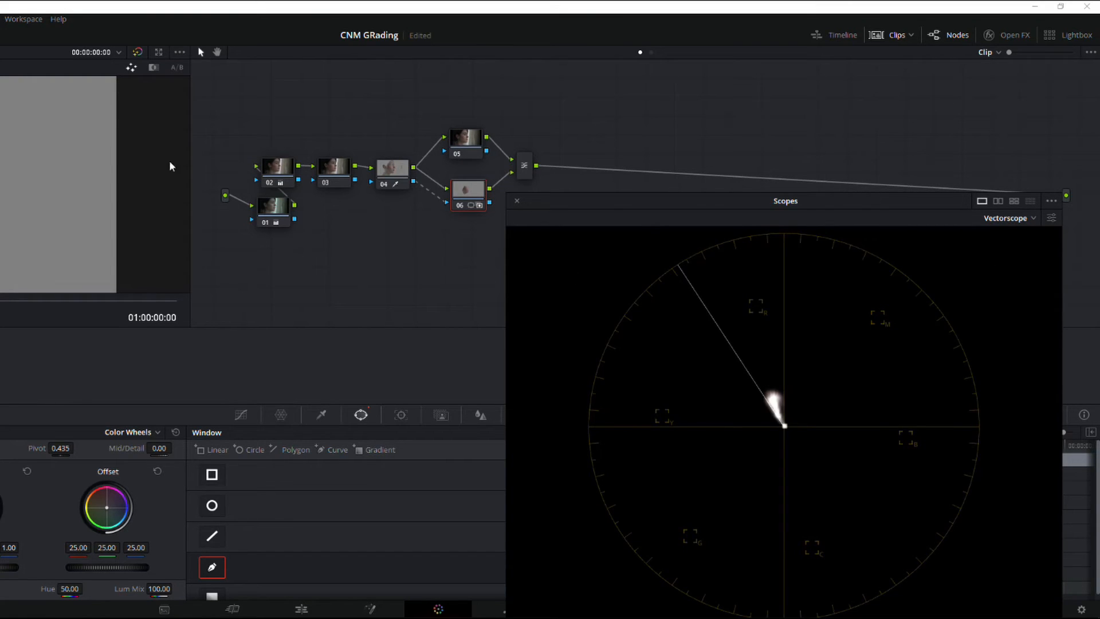
pyautogui.click(212, 568)
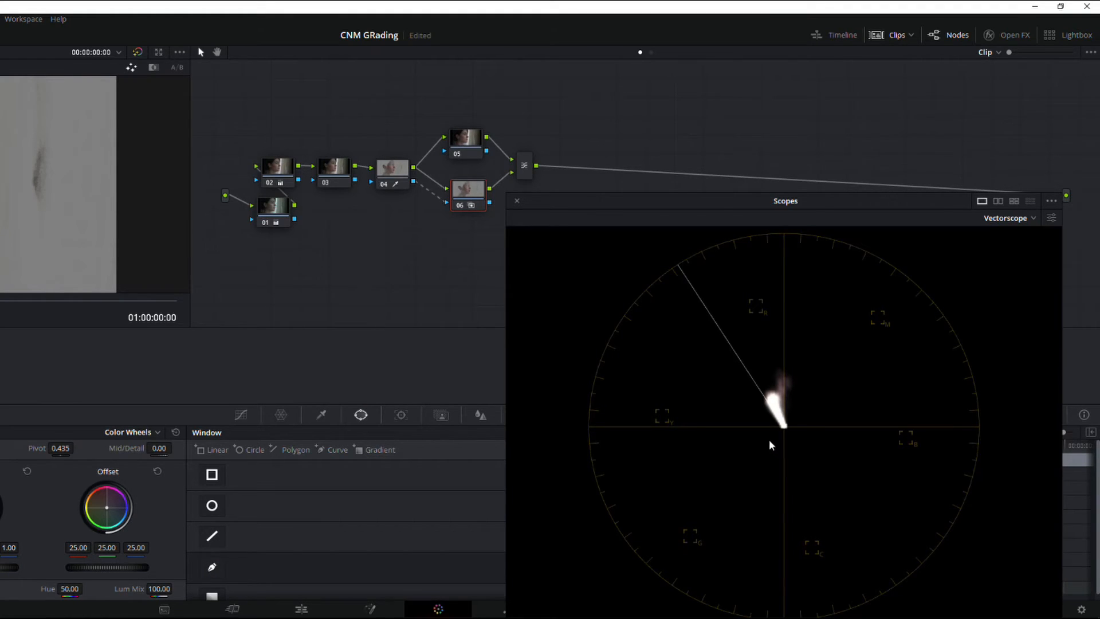
pyautogui.click(212, 568)
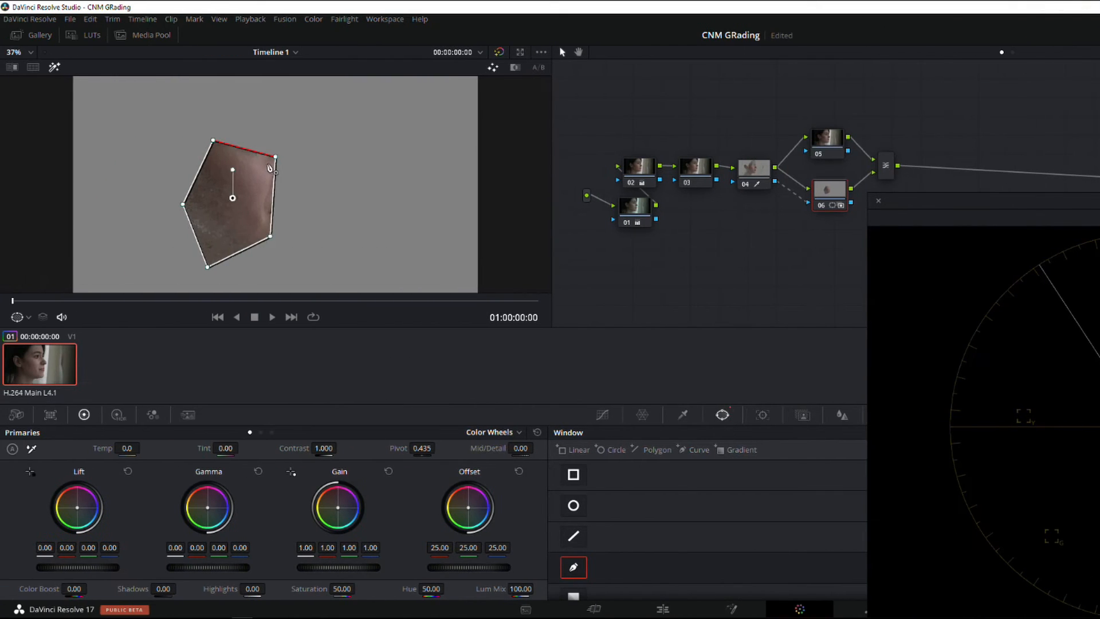
# Shrink node 06's curve window to a small patch of the cheek by pulling four of its points inward
pyautogui.moveTo(276, 156); pyautogui.dragTo(249, 181)
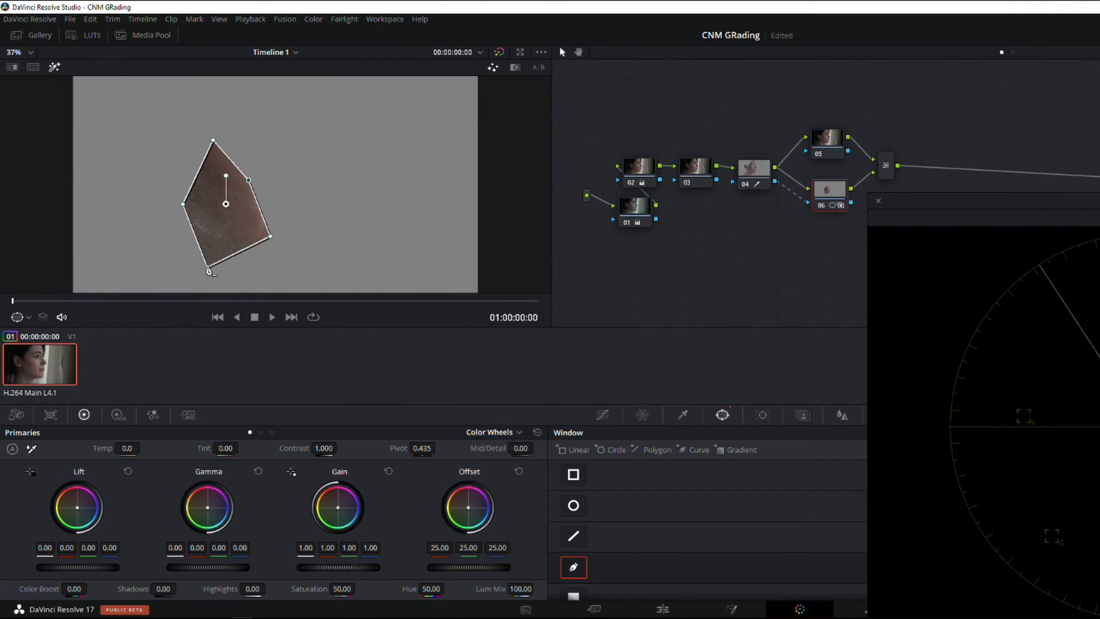
pyautogui.moveTo(207, 266); pyautogui.dragTo(229, 237)
pyautogui.moveTo(183, 204); pyautogui.dragTo(217, 205)
pyautogui.moveTo(213, 140); pyautogui.dragTo(233, 195)
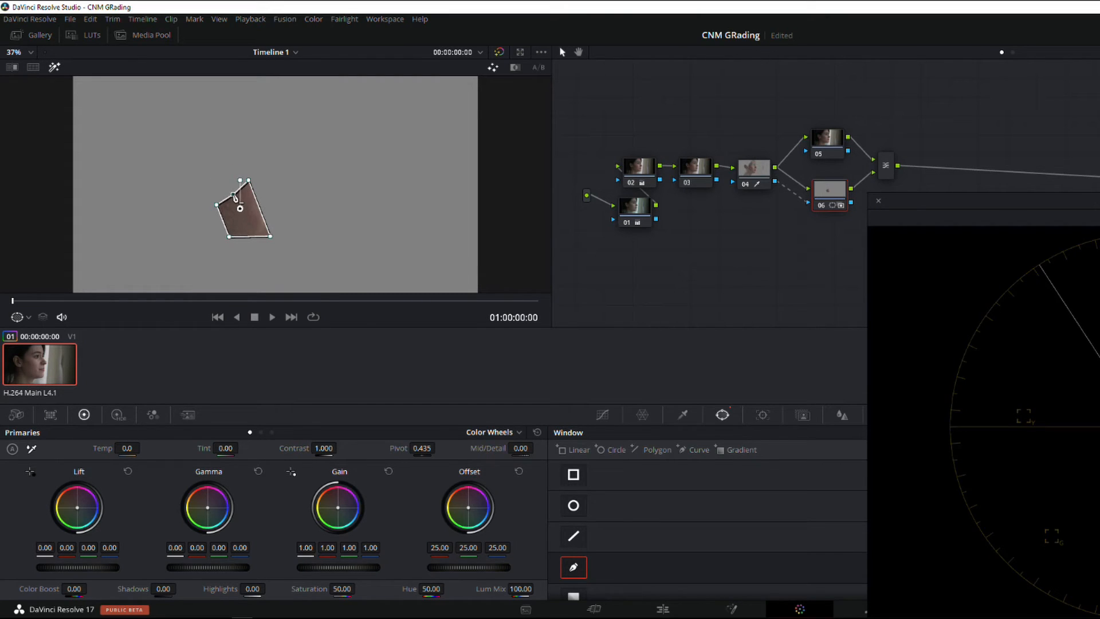
# Shift node 06's skin patch onto the skin line using the Log offset wheel at 26.34, 24.95, 21.23, and turn off the highlight
pyautogui.moveTo(836, 198); pyautogui.dragTo(840, 201)
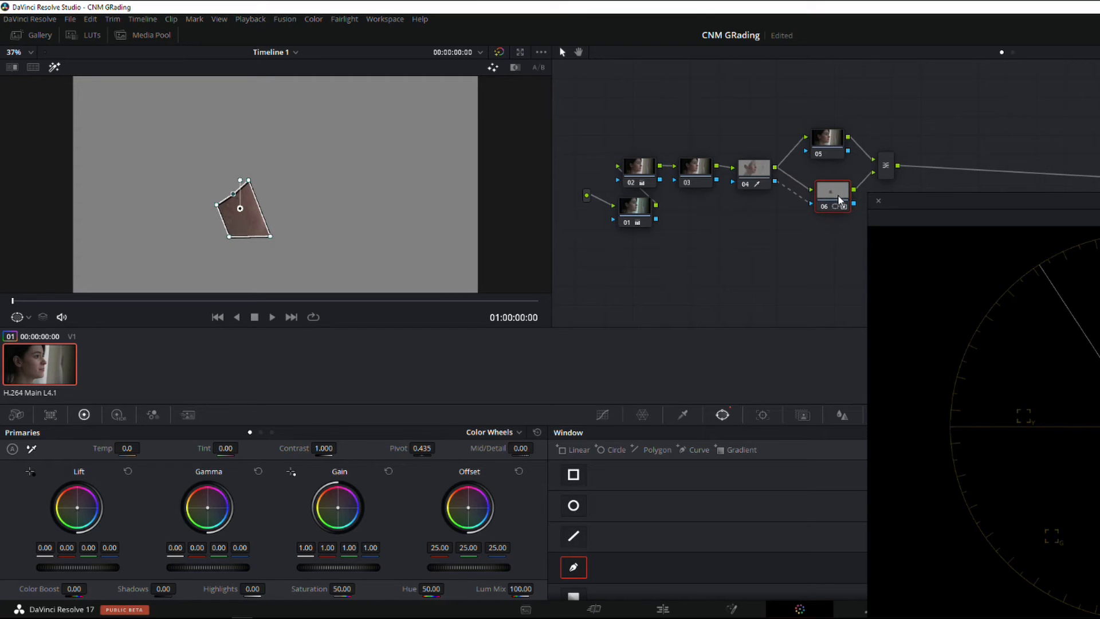
pyautogui.click(272, 433)
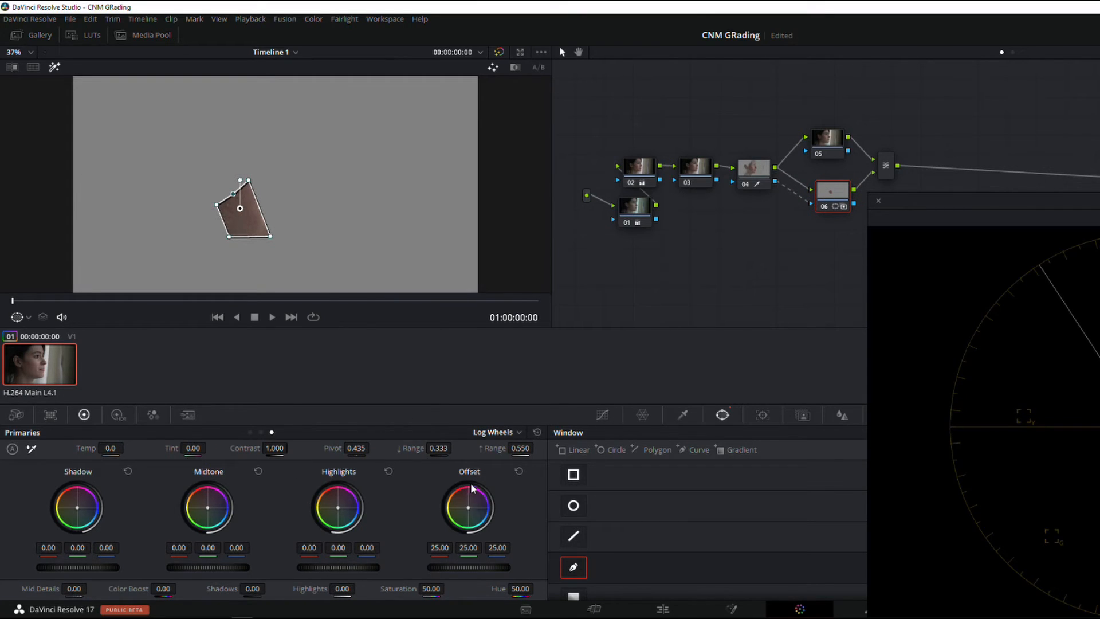
pyautogui.moveTo(469, 507); pyautogui.dragTo(466, 506)
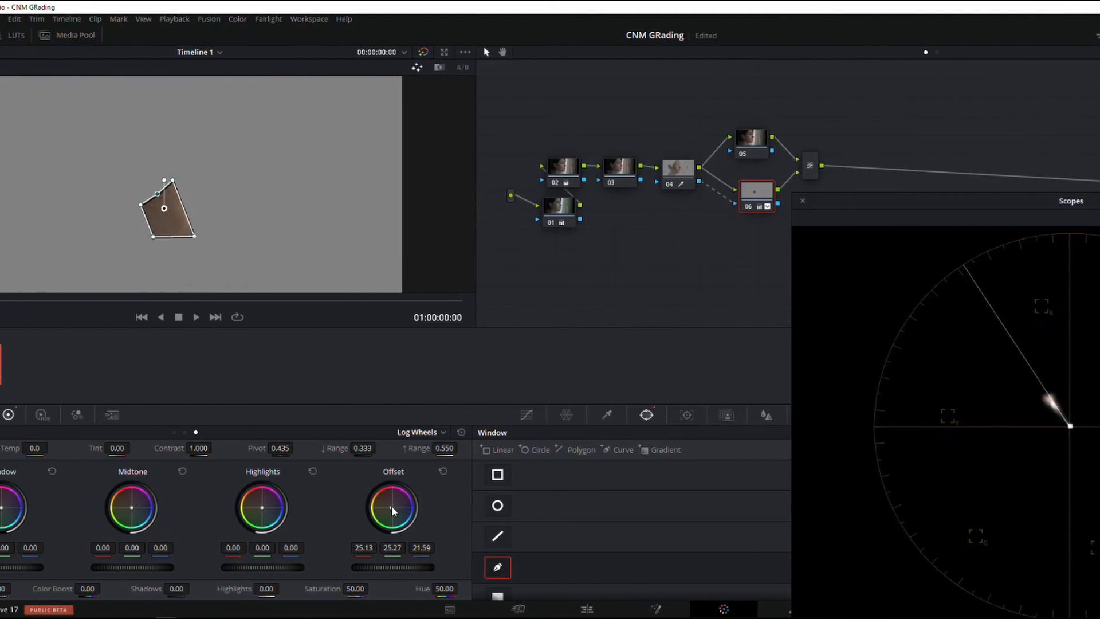
pyautogui.moveTo(468, 508); pyautogui.dragTo(468, 506)
pyautogui.click(55, 68)
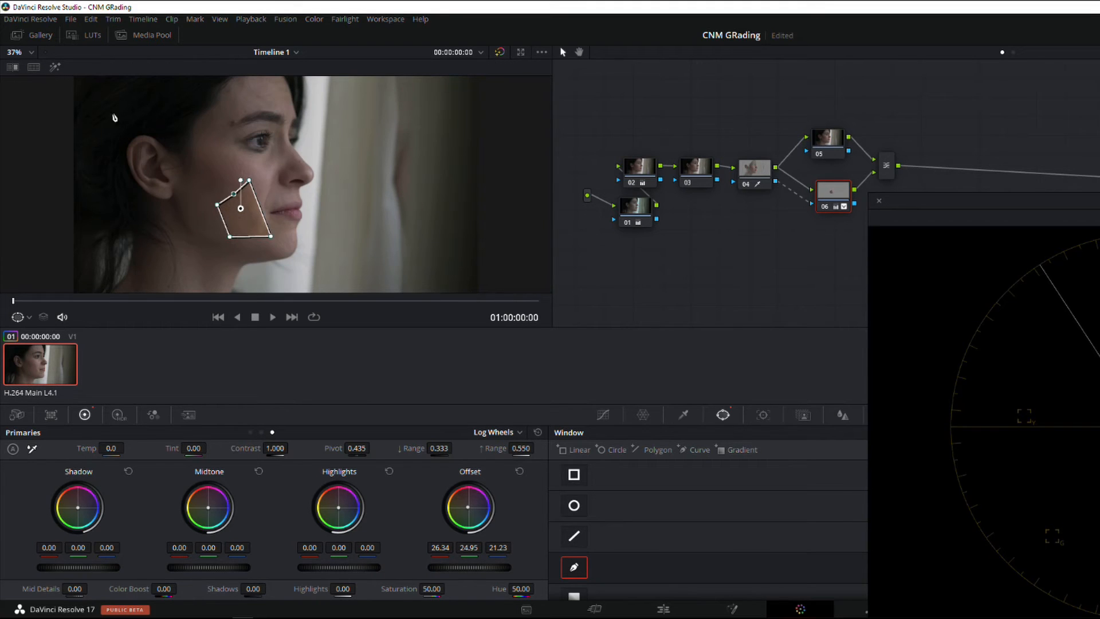
# Disable node 06's curve window and fine-tune the skin's midtone balance and tonal range with the Log wheels
pyautogui.click(574, 568)
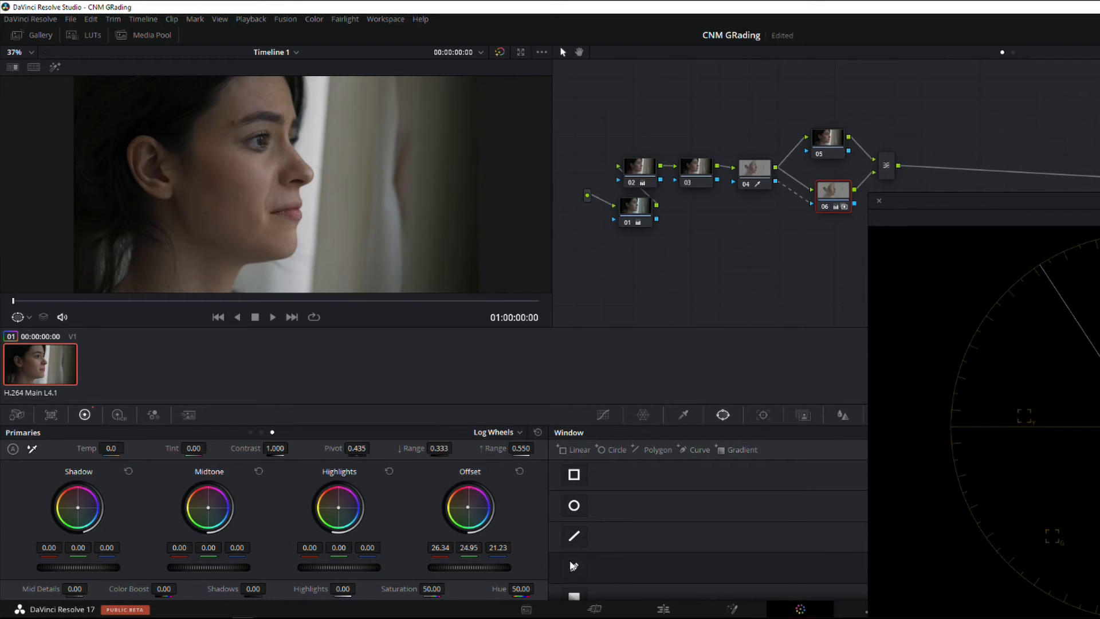
pyautogui.moveTo(834, 202); pyautogui.dragTo(830, 212)
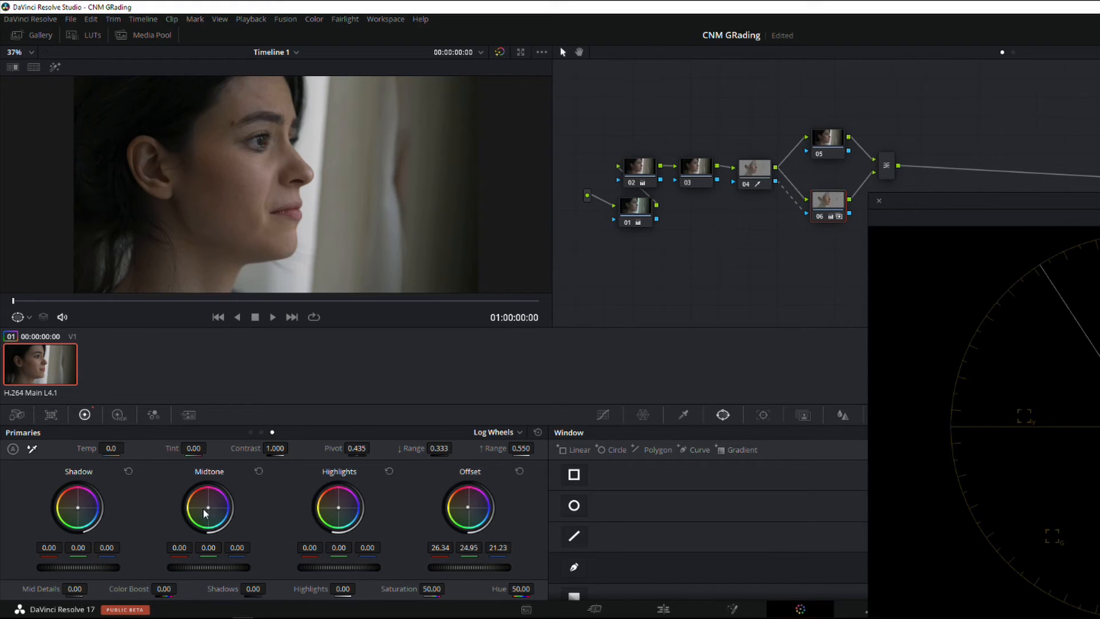
pyautogui.moveTo(210, 511); pyautogui.dragTo(208, 512)
pyautogui.moveTo(439, 448); pyautogui.dragTo(457, 448)
pyautogui.moveTo(456, 448); pyautogui.dragTo(476, 448)
pyautogui.moveTo(457, 448); pyautogui.dragTo(291, 447)
# Cool node 05's Log shadows to -0.04, -0.01, 0.18, with the high range at 0.988 and the low range at 0.169
pyautogui.moveTo(830, 141); pyautogui.dragTo(838, 138)
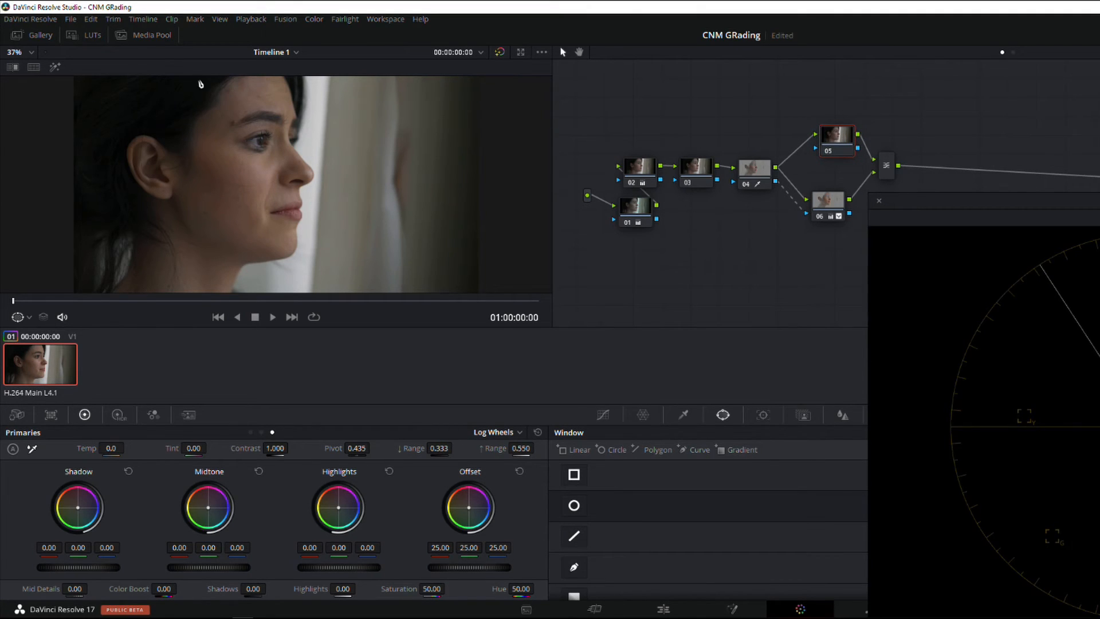
pyautogui.moveTo(845, 138); pyautogui.dragTo(841, 140)
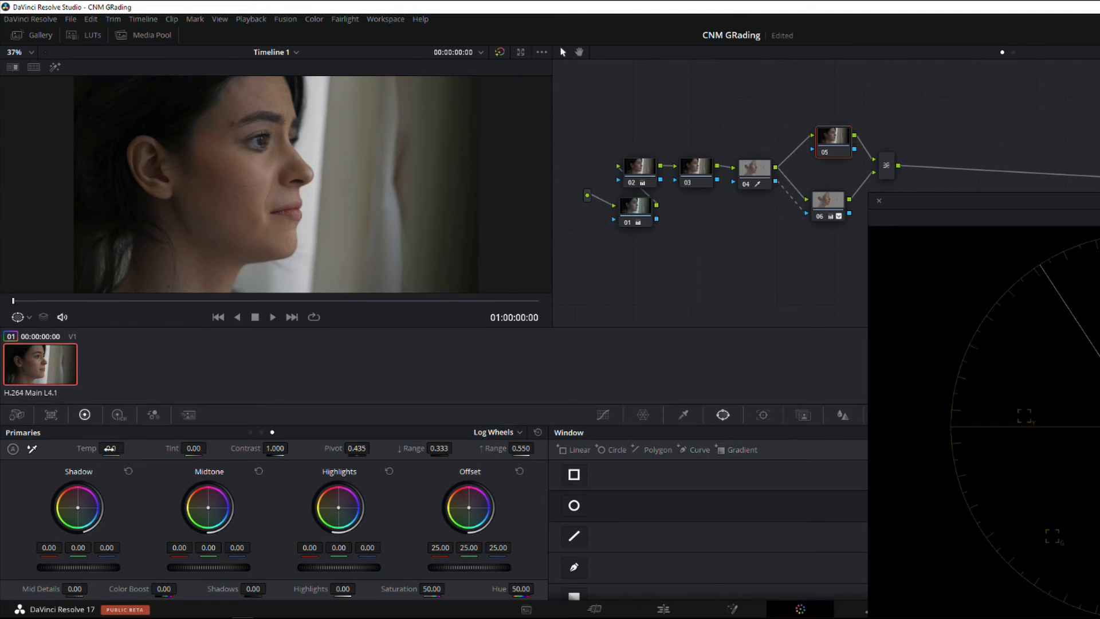
pyautogui.moveTo(77, 508); pyautogui.dragTo(79, 508)
pyautogui.moveTo(79, 508); pyautogui.dragTo(80, 508)
pyautogui.moveTo(521, 448)
pyautogui.mouseDown()
pyautogui.moveTo(551, 449)
pyautogui.moveTo(523, 448)
pyautogui.mouseUp()
pyautogui.moveTo(440, 448); pyautogui.dragTo(424, 449)
# Compare the portrait with all grades bypassed and enabled
pyautogui.click(499, 52)
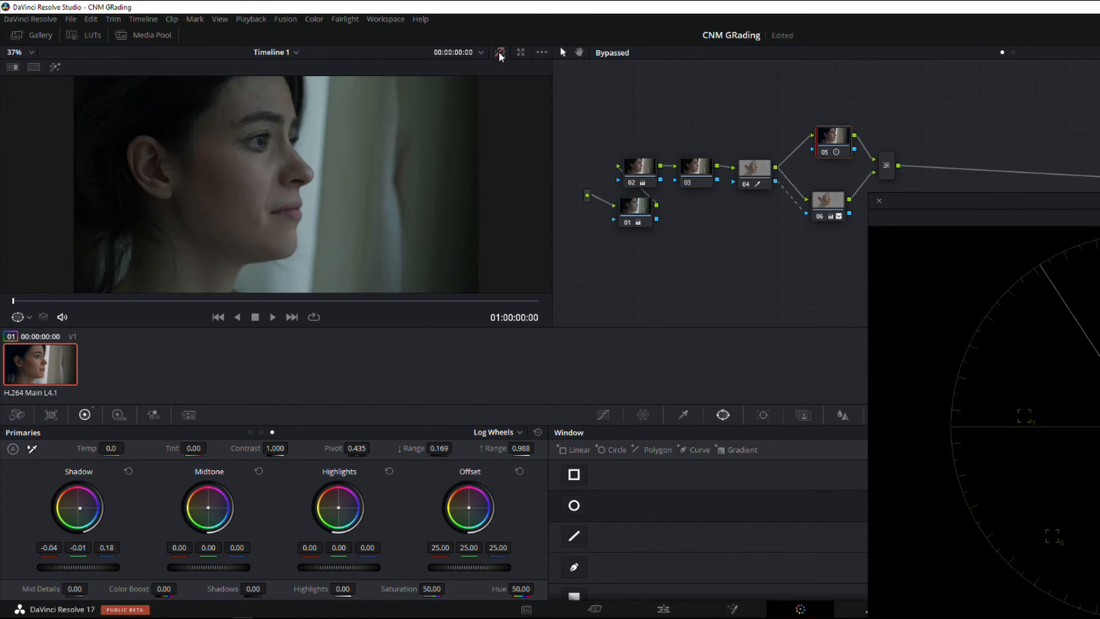
pyautogui.click(497, 53)
pyautogui.click(496, 54)
pyautogui.click(497, 54)
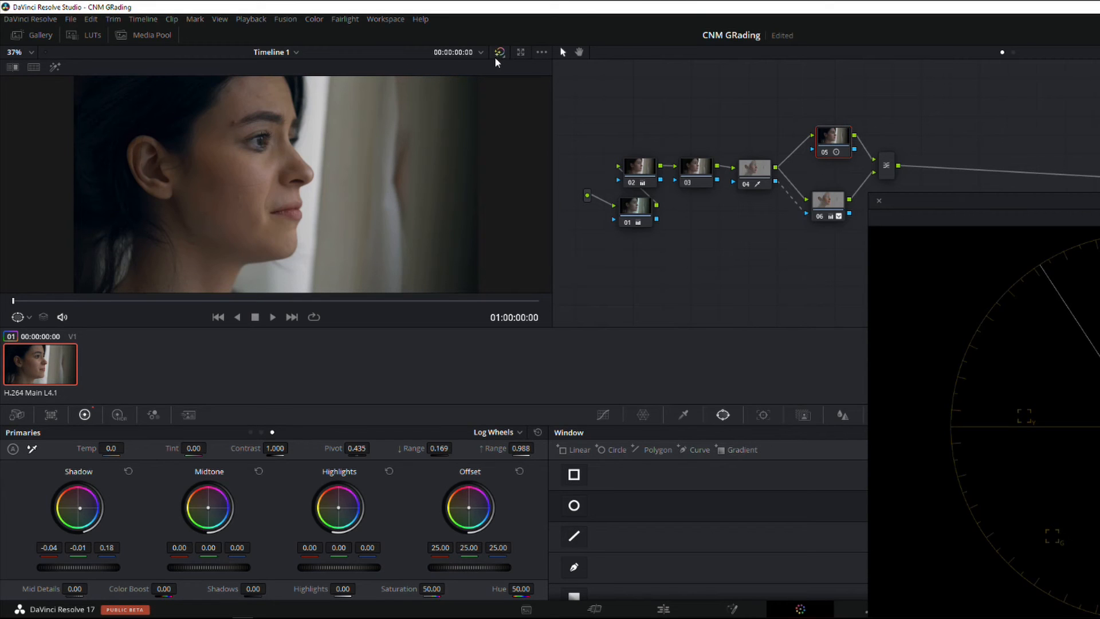
# Add a serial node after the parallel mixer and position it beside the mixer's output
pyautogui.click(887, 174)
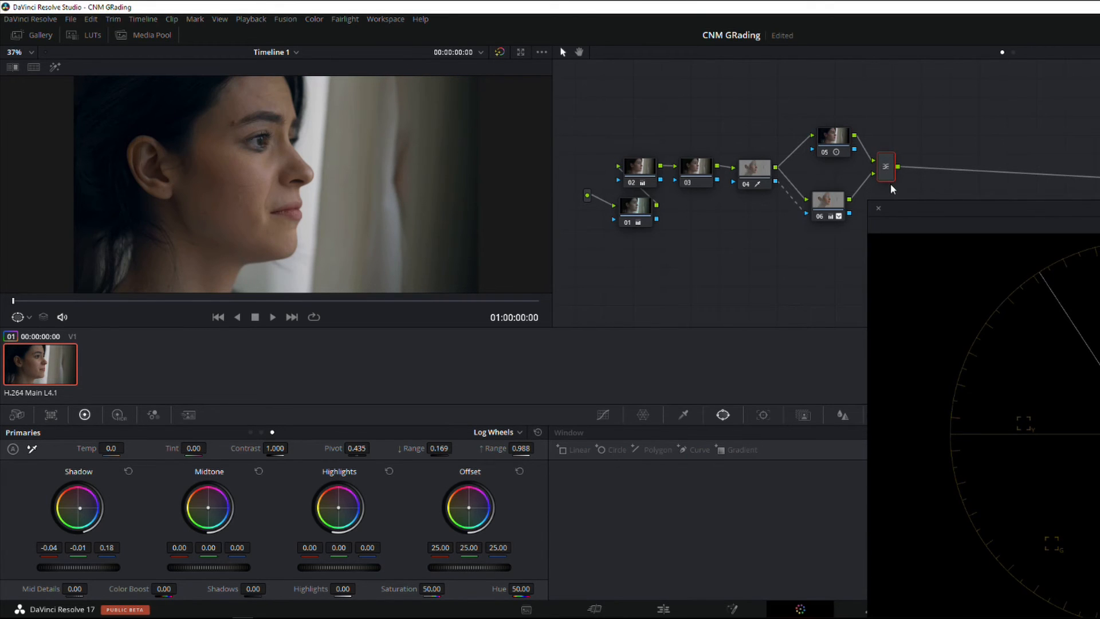
pyautogui.hotkey('alt', 's')
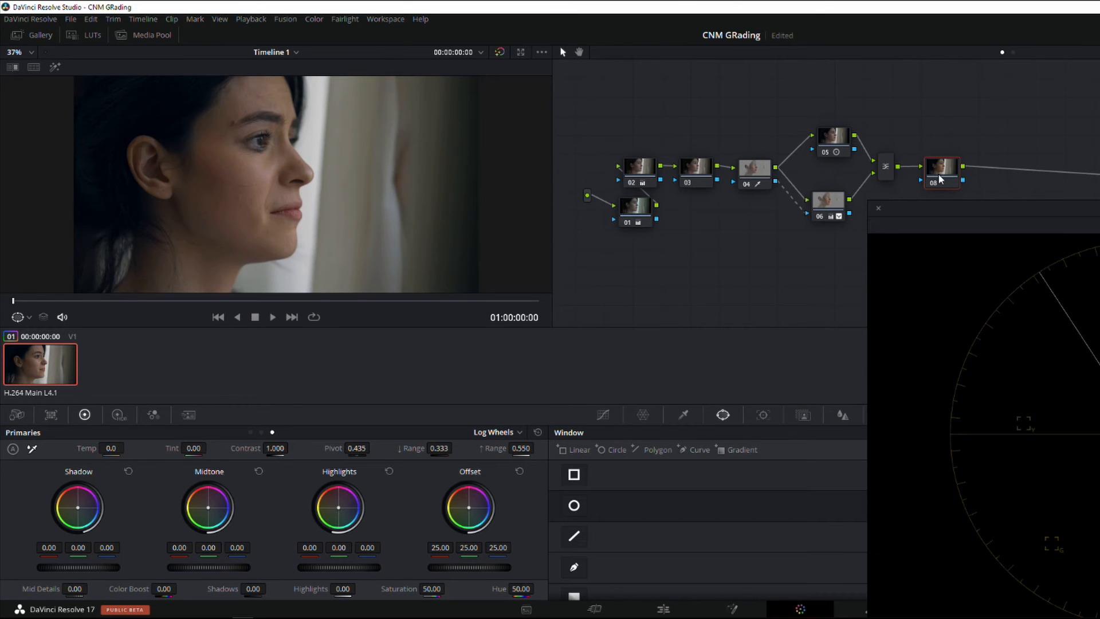
pyautogui.moveTo(940, 175); pyautogui.dragTo(940, 176)
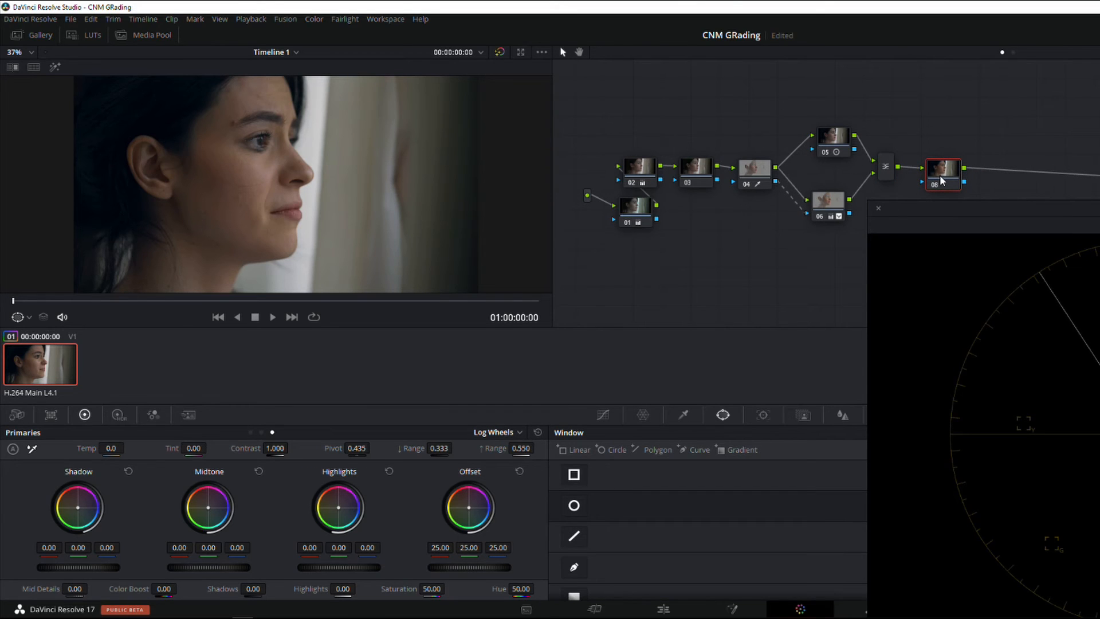
pyautogui.click(939, 164)
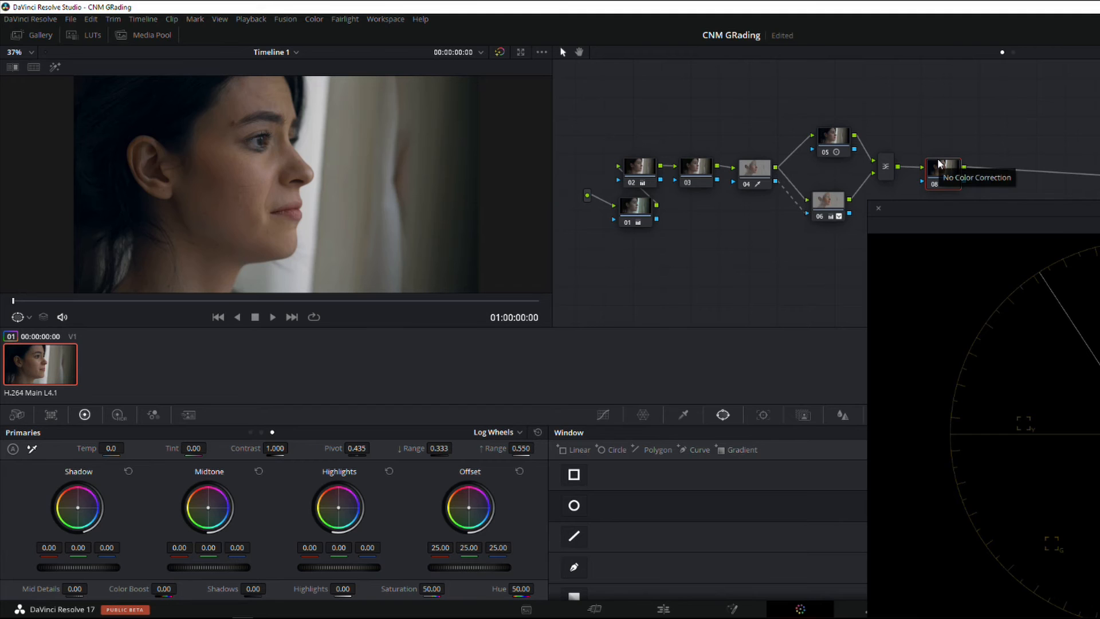
pyautogui.moveTo(949, 179); pyautogui.dragTo(946, 177)
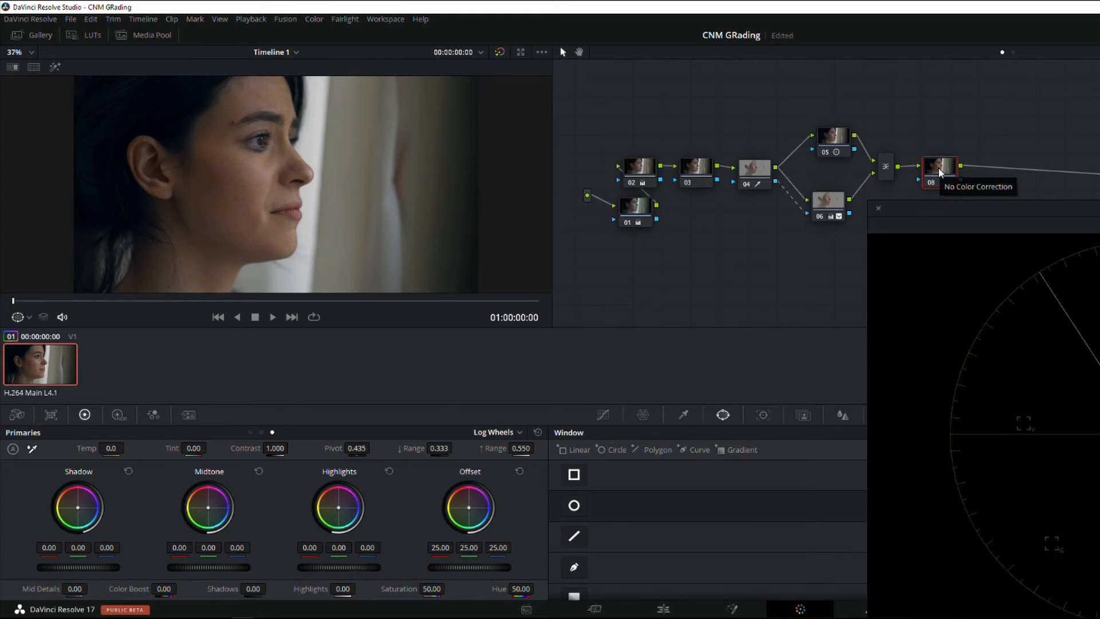
pyautogui.moveTo(948, 182); pyautogui.dragTo(952, 182)
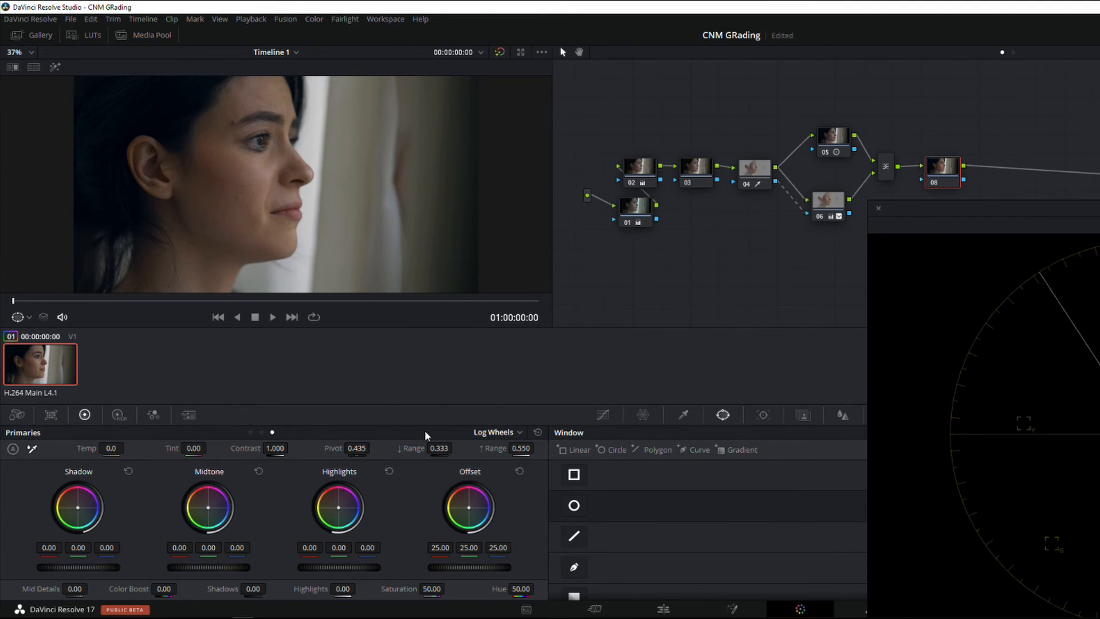
# Add a gradient window to node 08, rotated 94.78 in front of the woman's face, and push the gain toward blue, with blue at 1.31
pyautogui.click(573, 596)
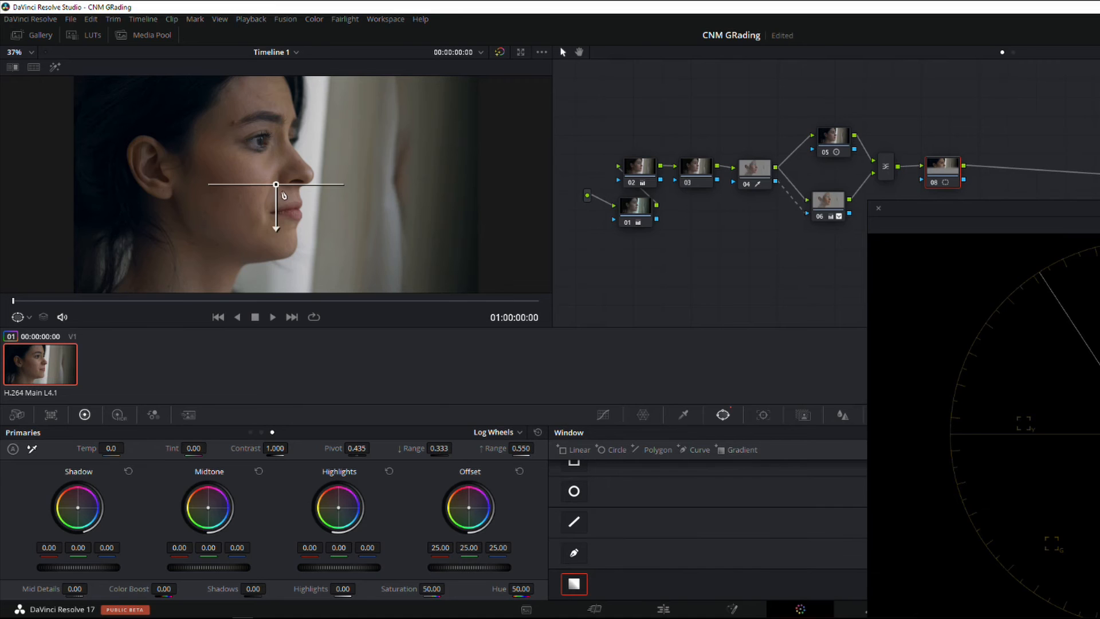
pyautogui.moveTo(276, 228); pyautogui.dragTo(113, 171)
pyautogui.moveTo(275, 185); pyautogui.dragTo(330, 189)
pyautogui.moveTo(932, 177); pyautogui.dragTo(929, 179)
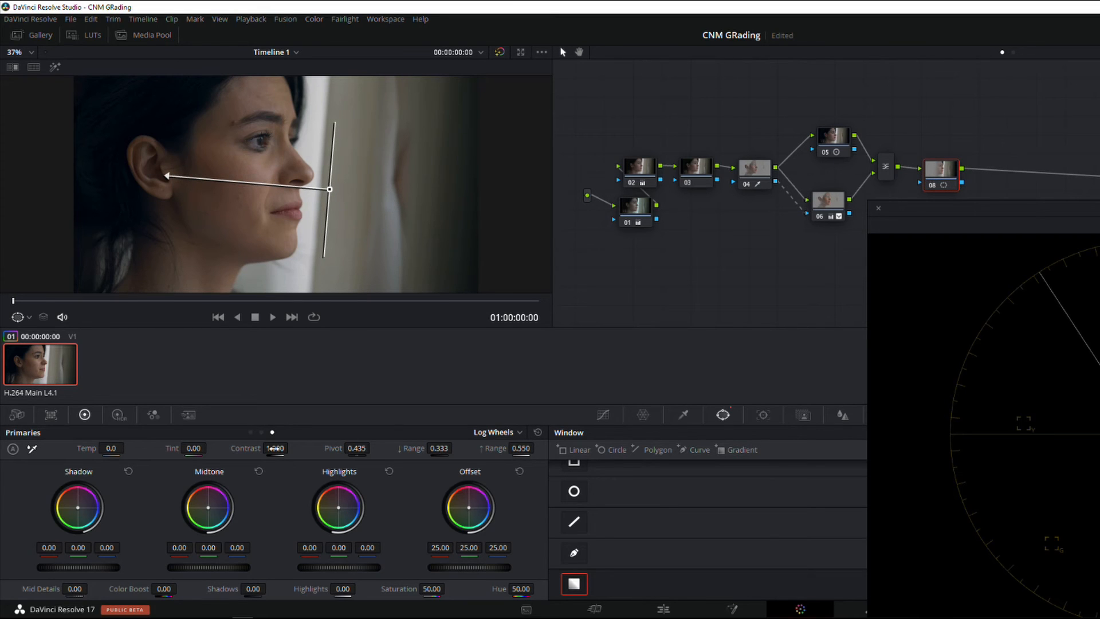
pyautogui.click(251, 432)
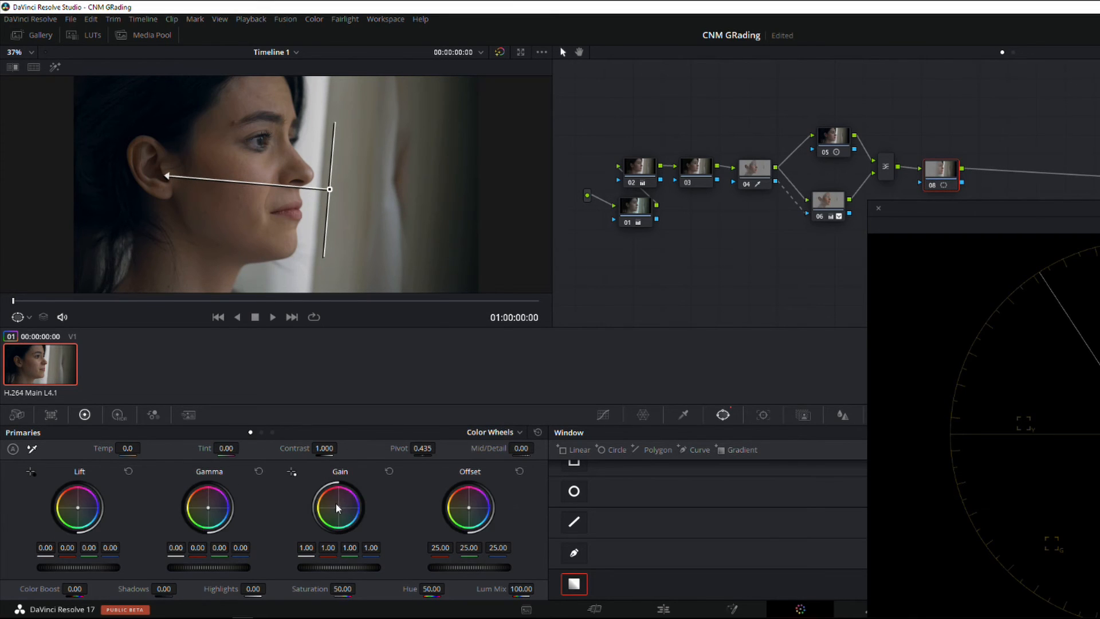
pyautogui.moveTo(343, 512); pyautogui.dragTo(346, 514)
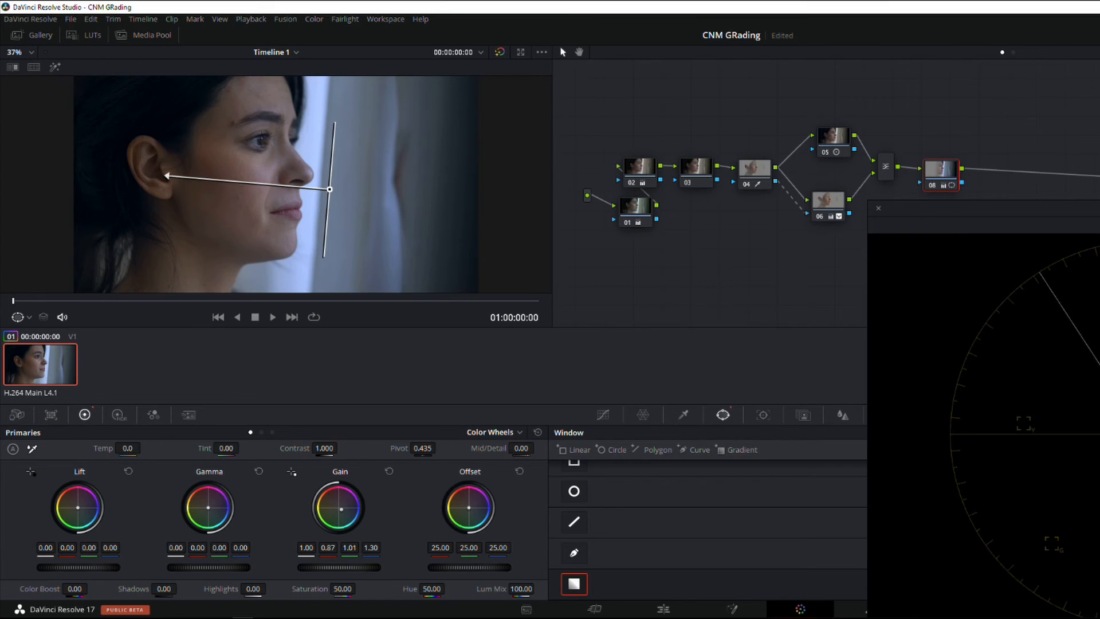
# Dock the floating scopes back into the main layout and switch them to Parade
pyautogui.moveTo(1026, 208); pyautogui.dragTo(835, 238)
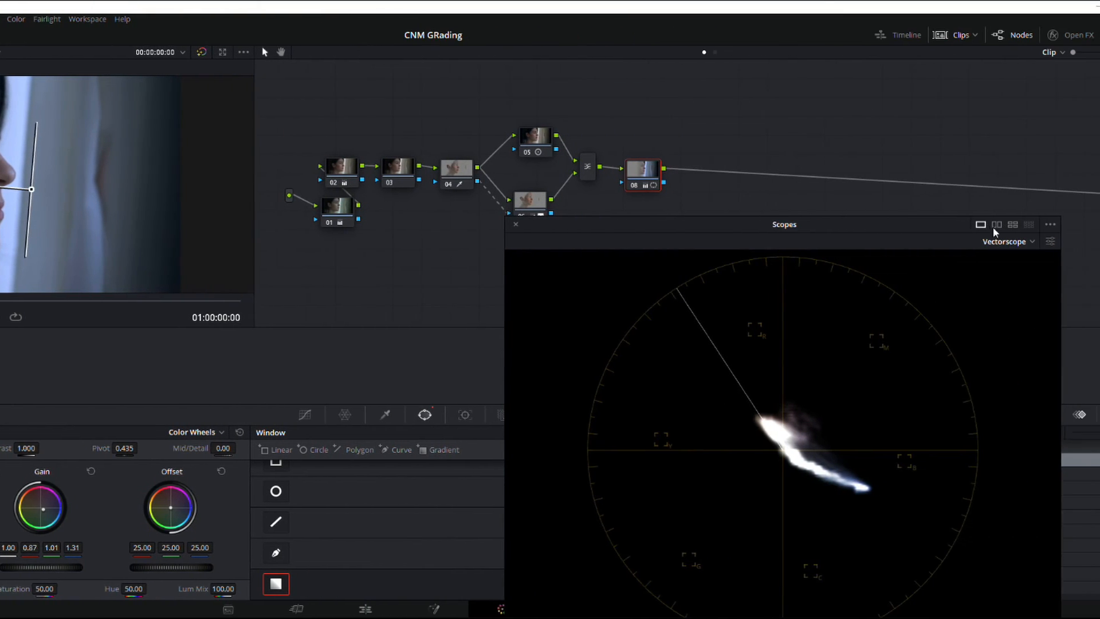
pyautogui.click(1049, 414)
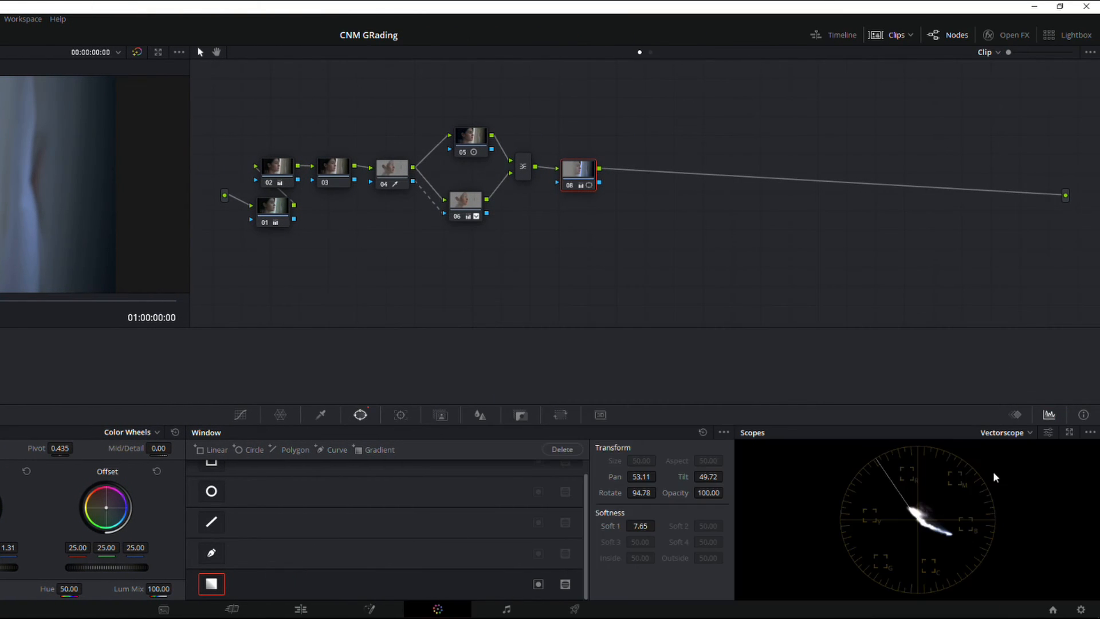
pyautogui.click(1015, 433)
pyautogui.click(1012, 453)
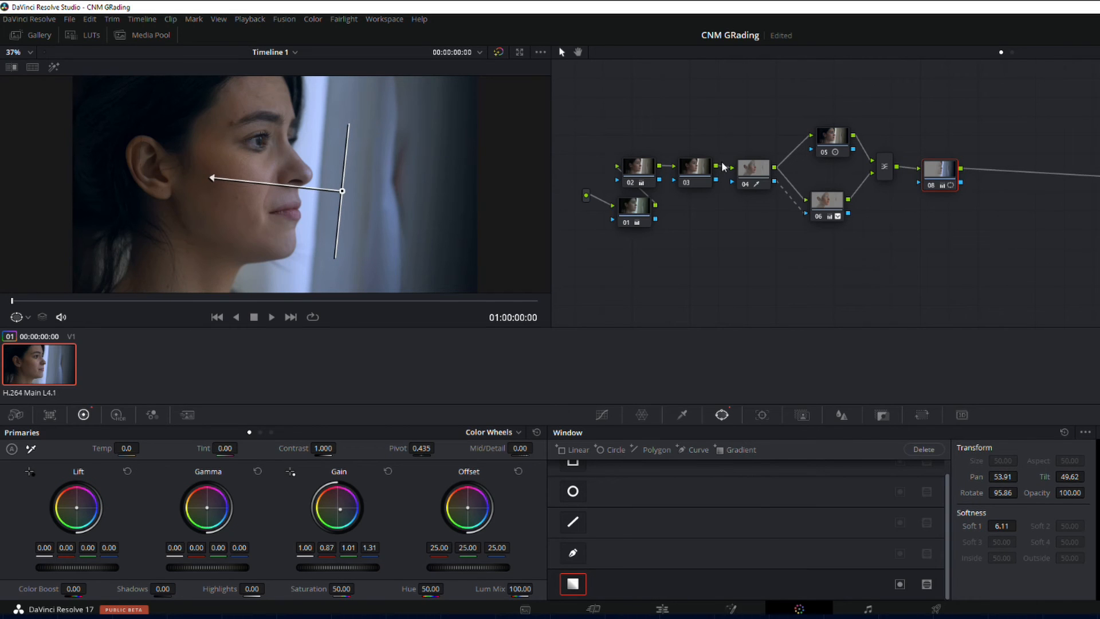
# Add a serial node after node 08 and slightly sharpen the image by lowering its Blur radius
pyautogui.hotkey('alt', 's')
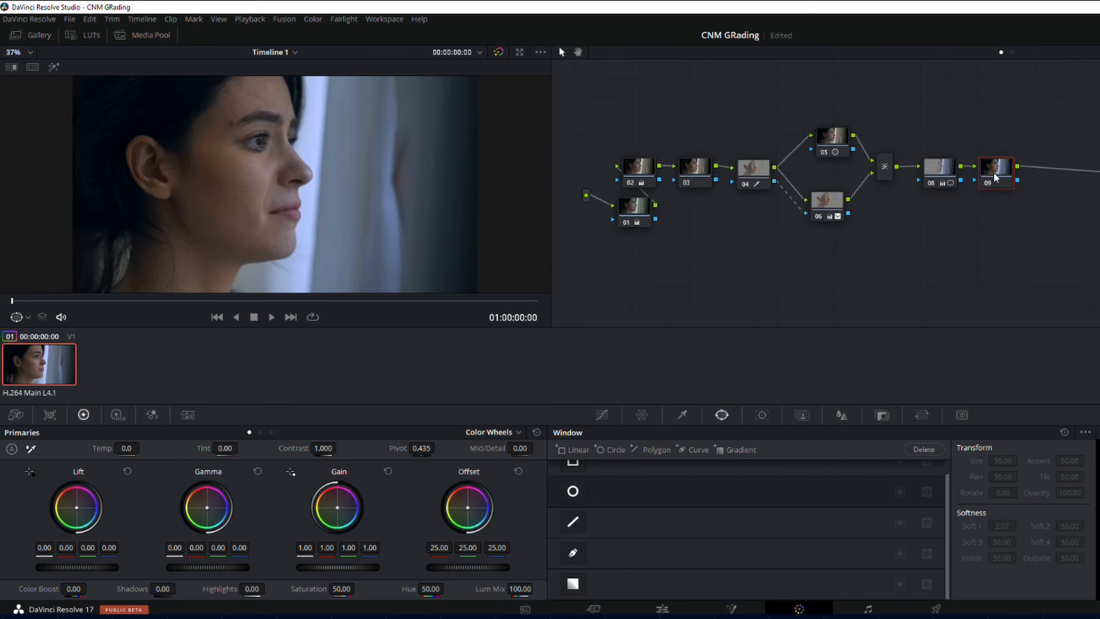
pyautogui.click(840, 416)
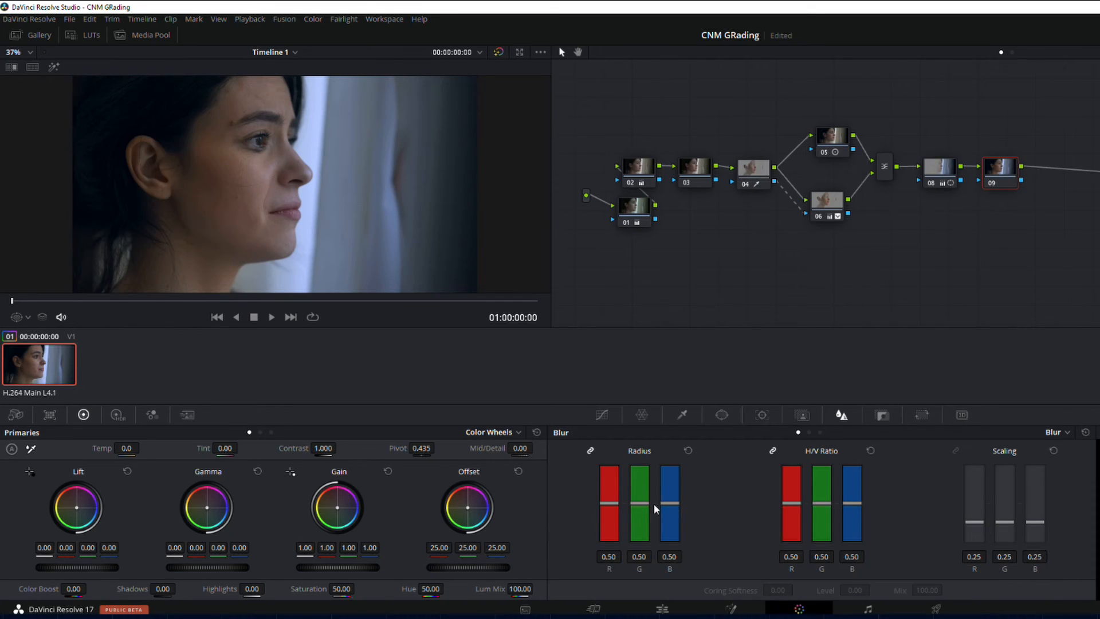
pyautogui.moveTo(642, 502); pyautogui.dragTo(642, 508)
# Add another serial node labelled Film Grain, search the effects library for "fil" and apply the Film Grain effect to it
pyautogui.hotkey('alt', 's')
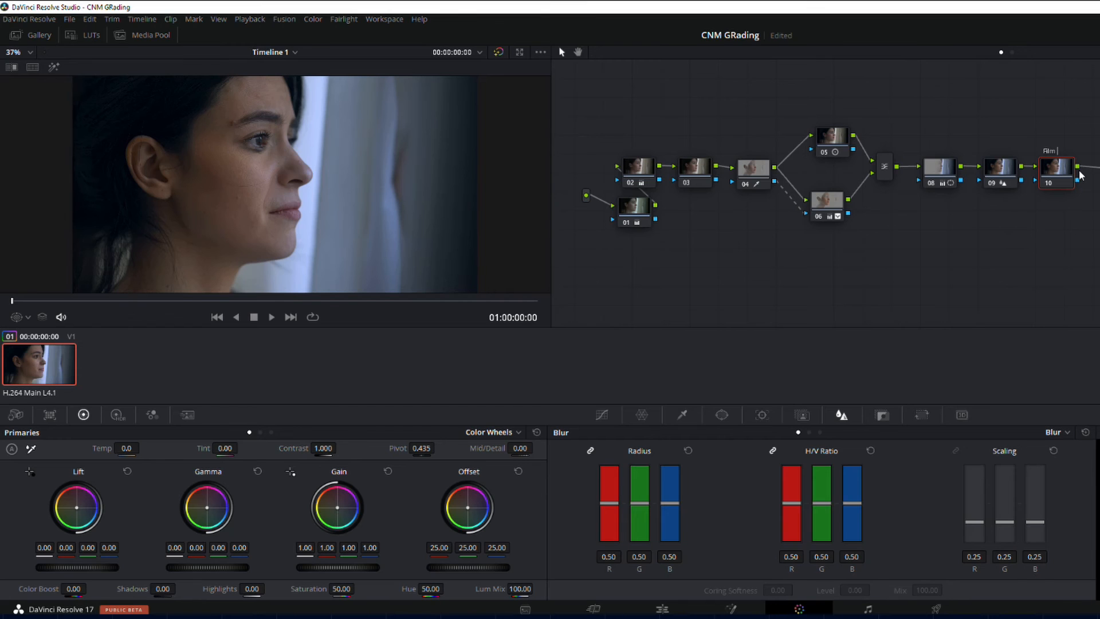
pyautogui.press('Return')
pyautogui.click(1007, 34)
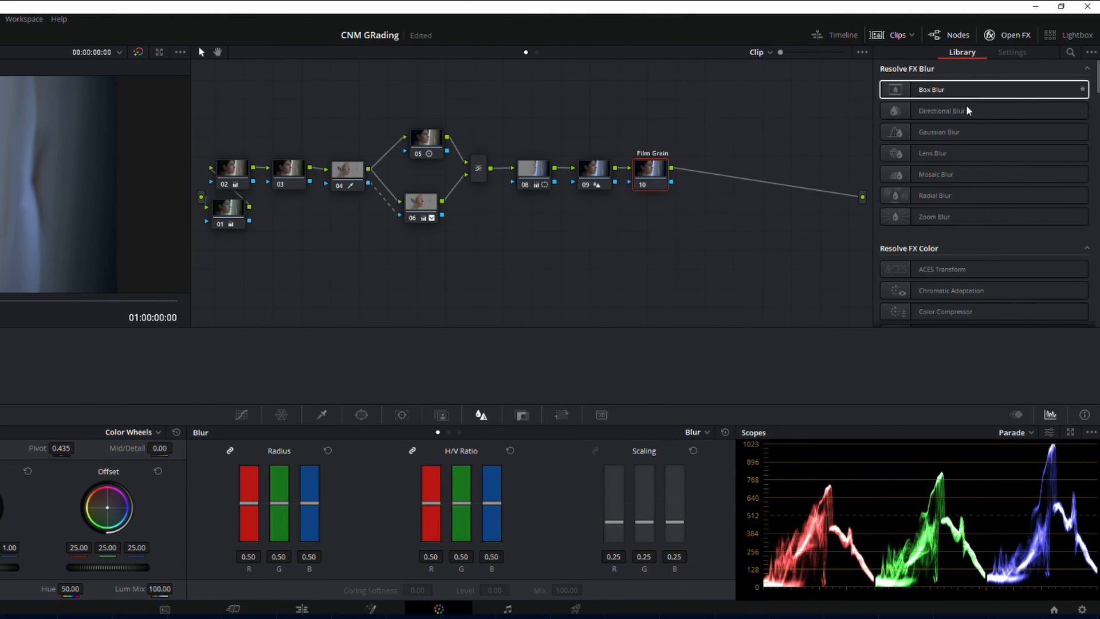
pyautogui.click(1070, 52)
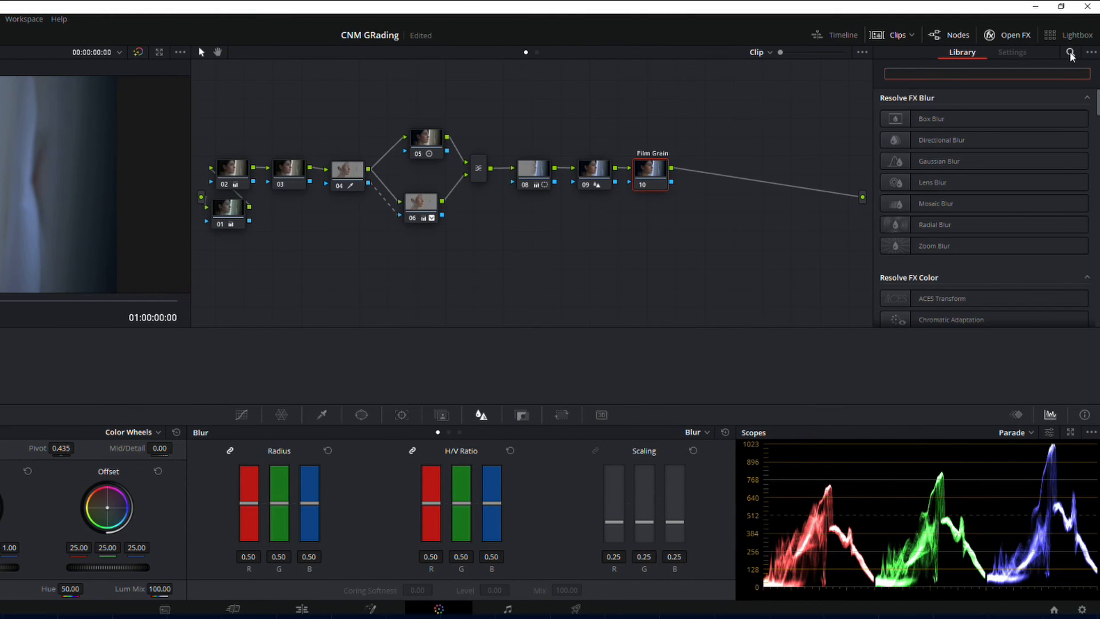
pyautogui.write('f')
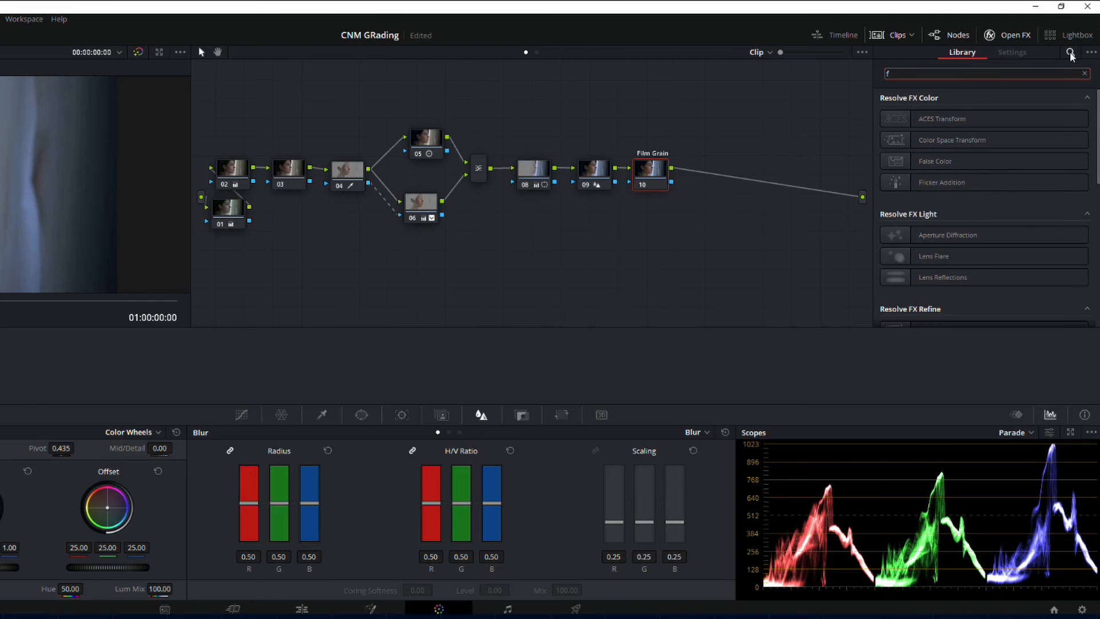
pyautogui.write('il')
pyautogui.moveTo(970, 191); pyautogui.dragTo(652, 178)
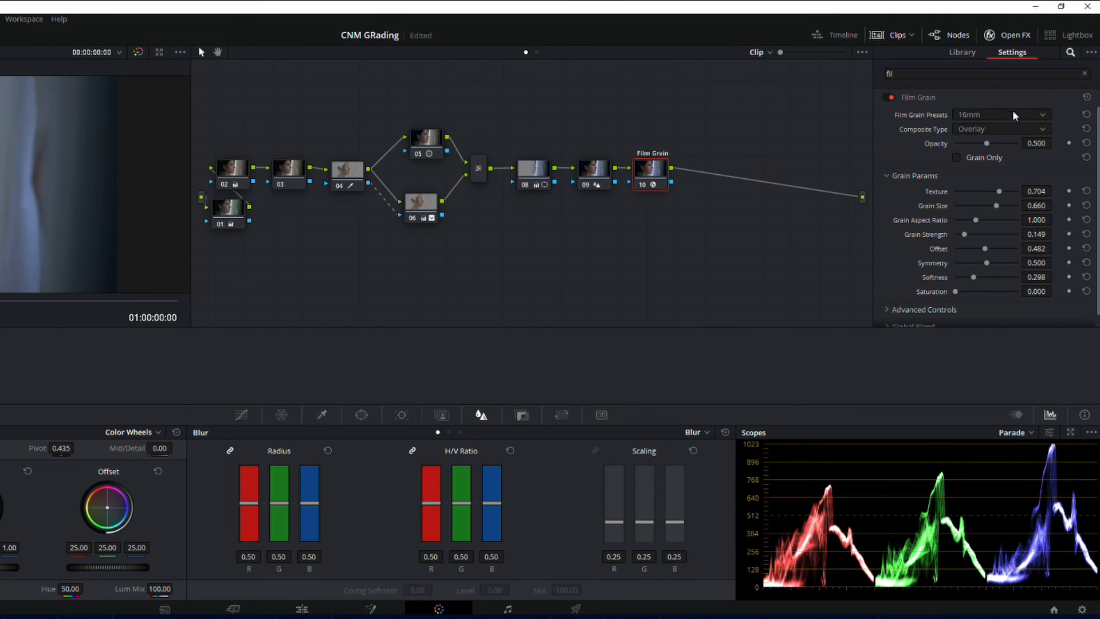
# Set the Film Grain preset to 35mm 400T
pyautogui.click(982, 116)
pyautogui.scroll(-4, 1047, 184)
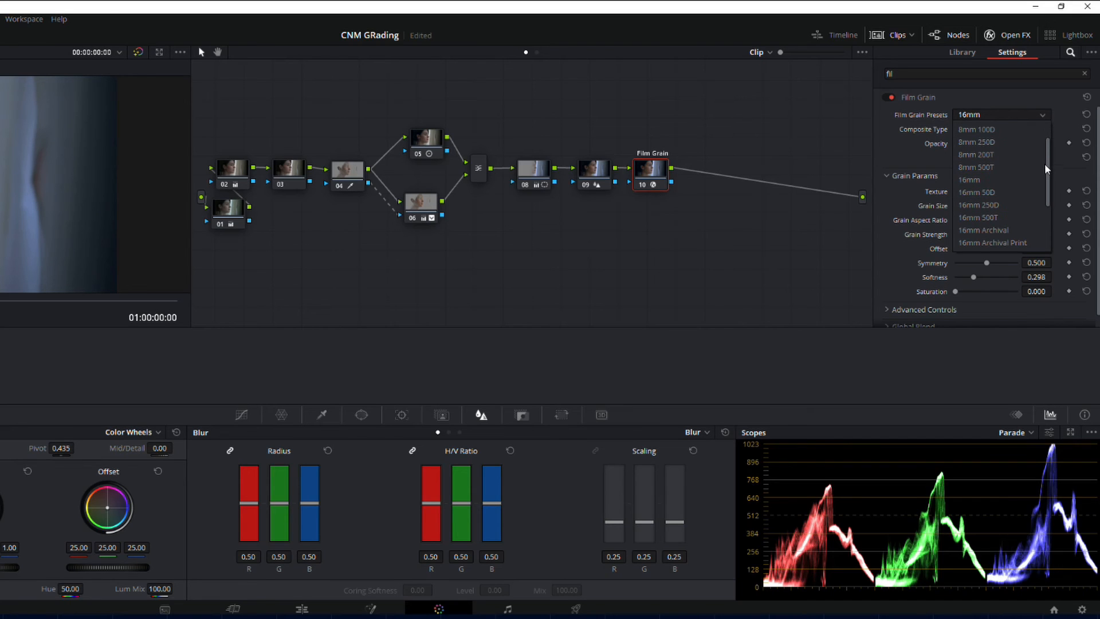
pyautogui.scroll(-2, 1046, 184)
pyautogui.click(973, 243)
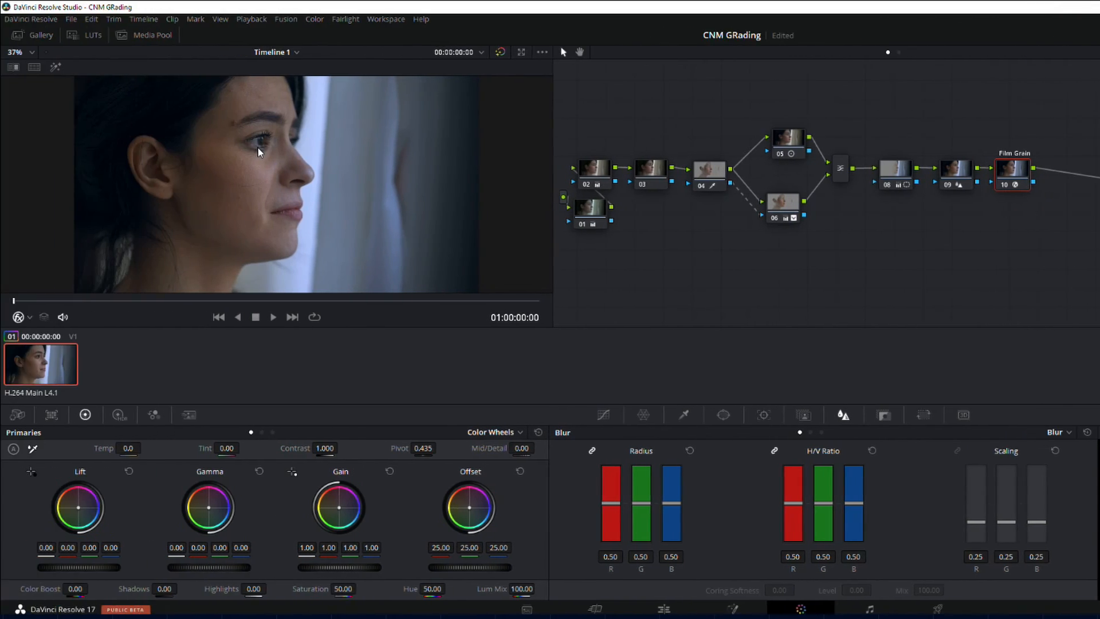
# Refine the film grain to texture 0.477, grain size 0.046 and grain strength 0.285 while inspecting the face up close
pyautogui.scroll(5, 257, 148)
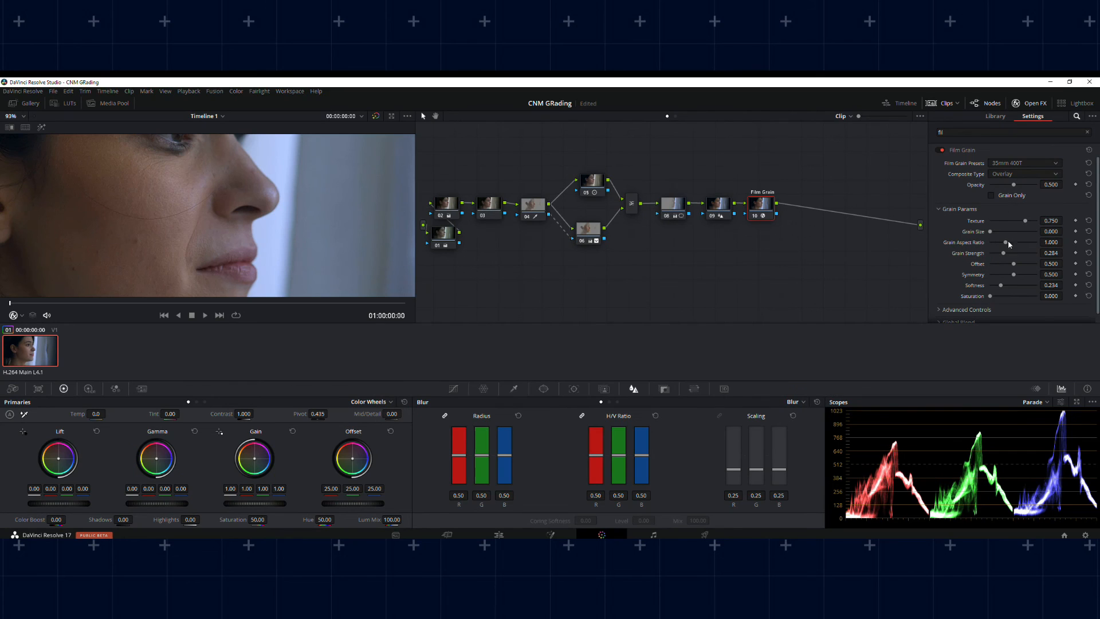
pyautogui.moveTo(989, 229); pyautogui.dragTo(1016, 254)
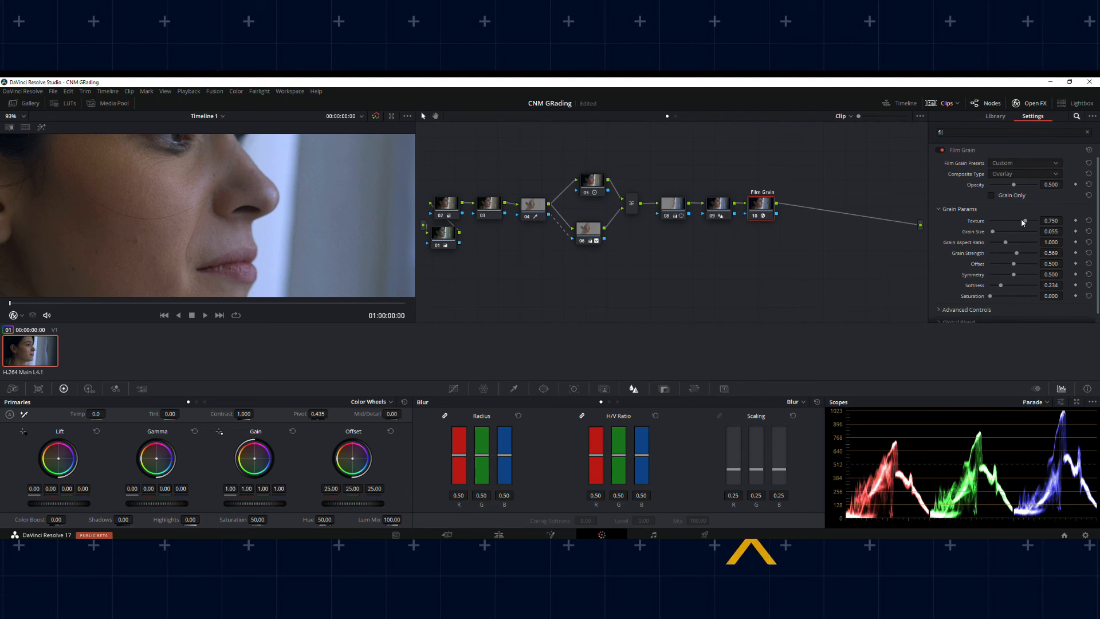
pyautogui.moveTo(1018, 223); pyautogui.dragTo(992, 232)
pyautogui.moveTo(1012, 253); pyautogui.dragTo(1003, 253)
pyautogui.scroll(-8, 241, 204)
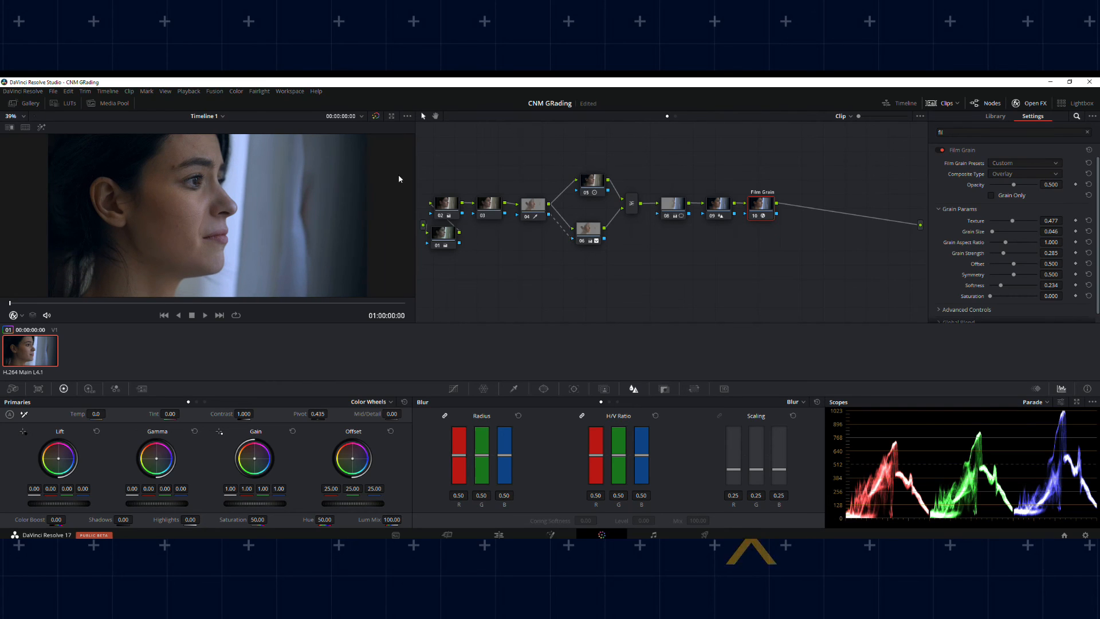
# Insert a new serial node before the Film Grain node and line it up after node 09
pyautogui.moveTo(761, 213)
pyautogui.mouseDown()
pyautogui.moveTo(821, 215)
pyautogui.moveTo(781, 222)
pyautogui.moveTo(734, 204)
pyautogui.mouseUp()
pyautogui.hotkey('shift', 's')
pyautogui.moveTo(820, 241); pyautogui.dragTo(770, 211)
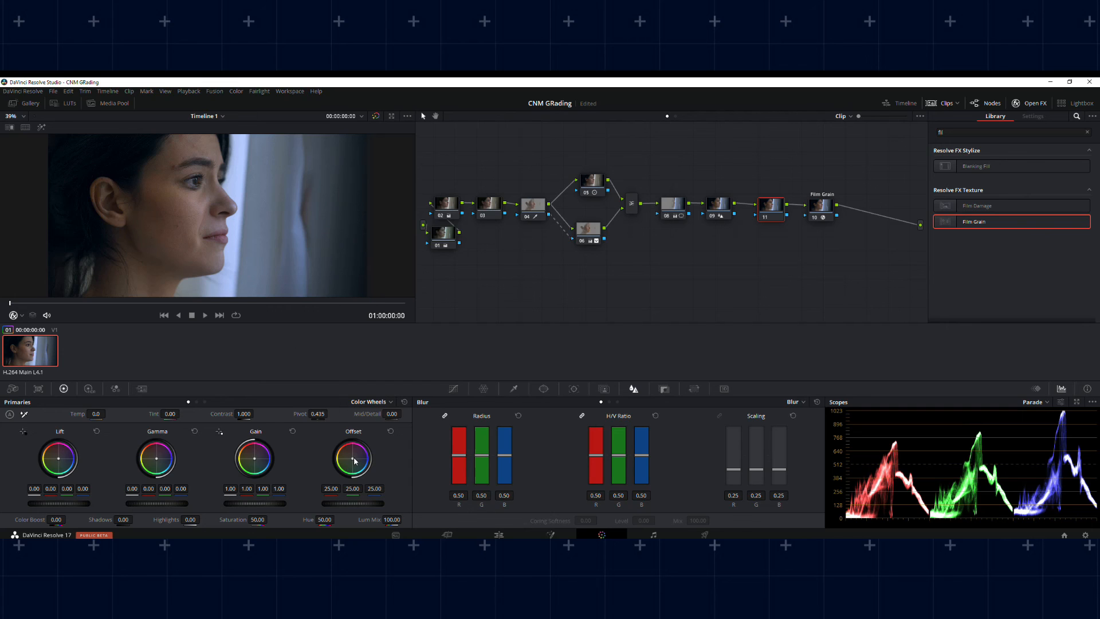
# Set node 11's Offset to red 23.14, green 24.87 and blue 24.84, and even out the spacing of node 11 and the Film Grain node
pyautogui.moveTo(353, 458); pyautogui.dragTo(354, 459)
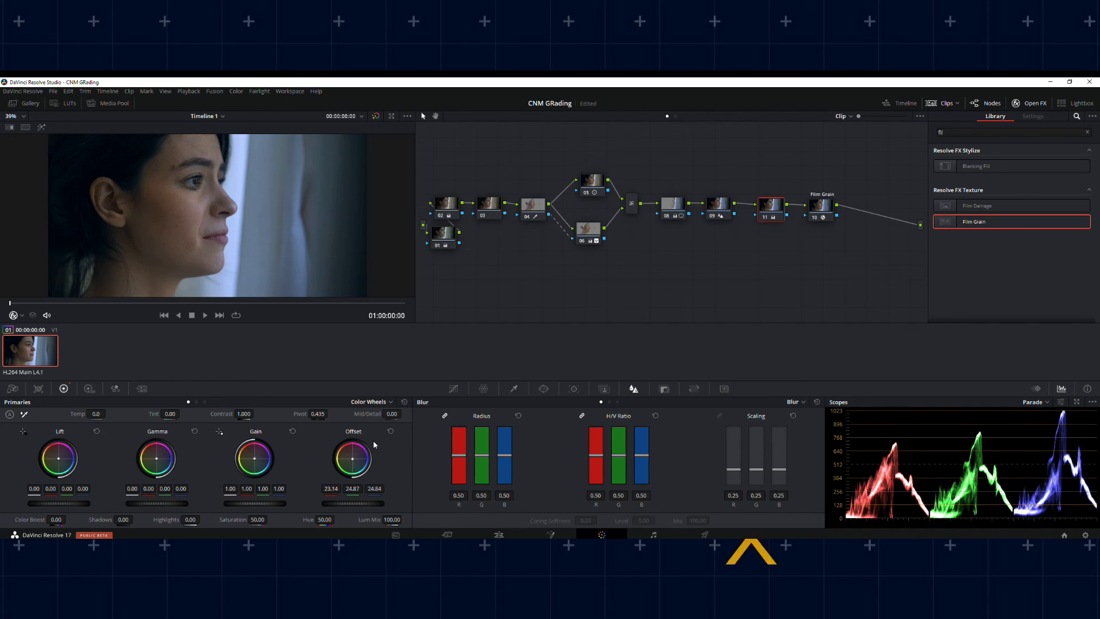
pyautogui.moveTo(771, 215); pyautogui.dragTo(812, 209)
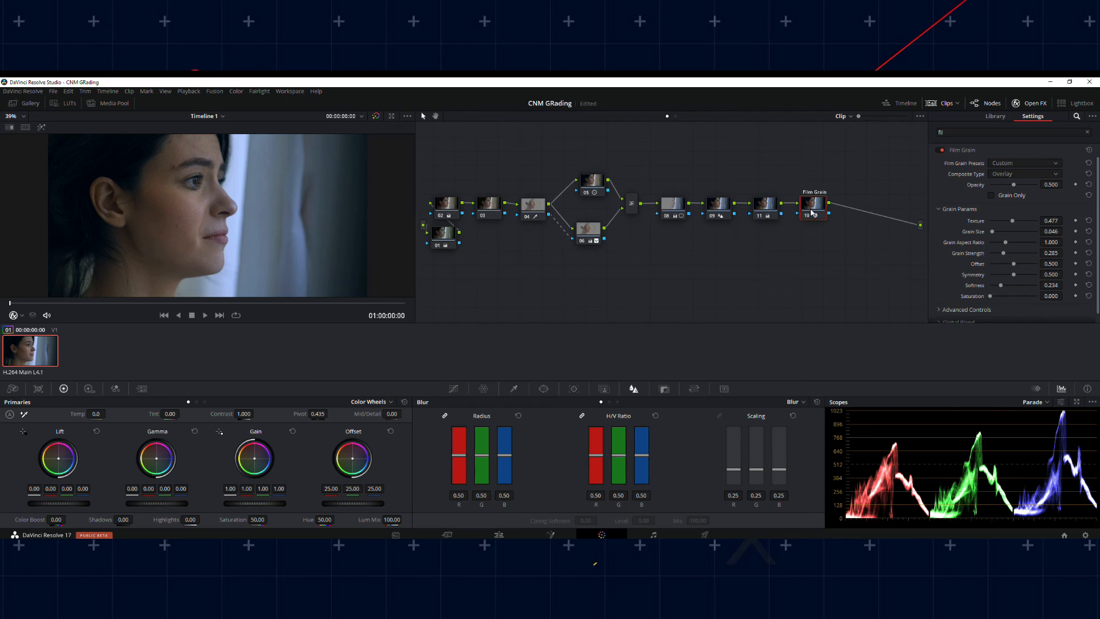
pyautogui.click(767, 208)
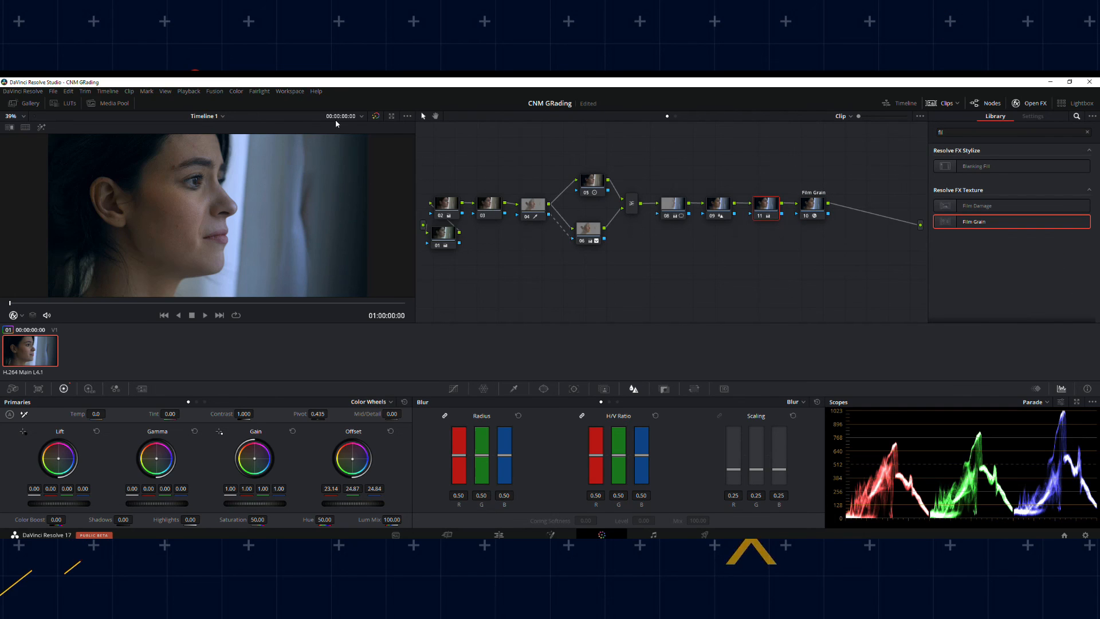
# Compare the clip with and without the grade, reviewing each node's effect by disabling all nodes and re-enabling them one by one through Film Grain
pyautogui.click(375, 116)
pyautogui.click(375, 115)
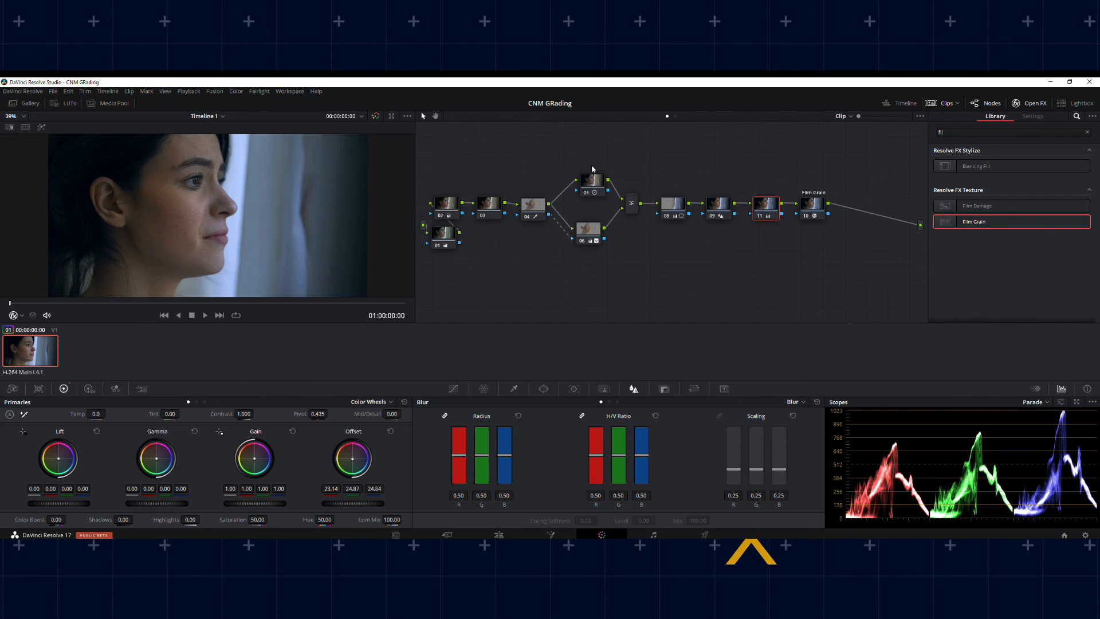
pyautogui.hotkey('alt', 'd')
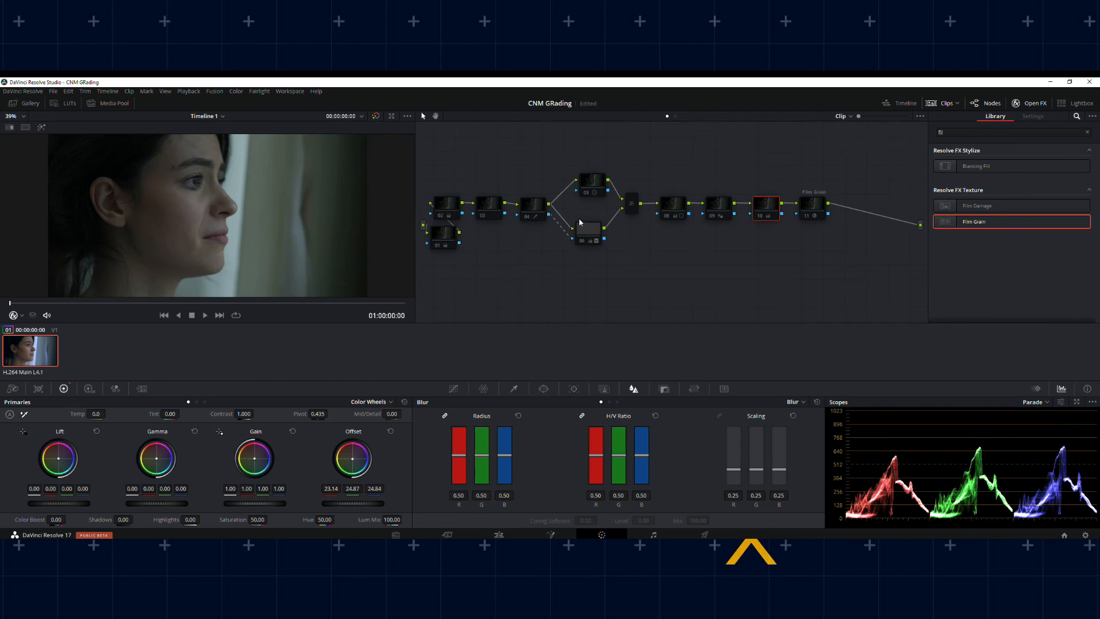
pyautogui.click(439, 245)
pyautogui.click(441, 218)
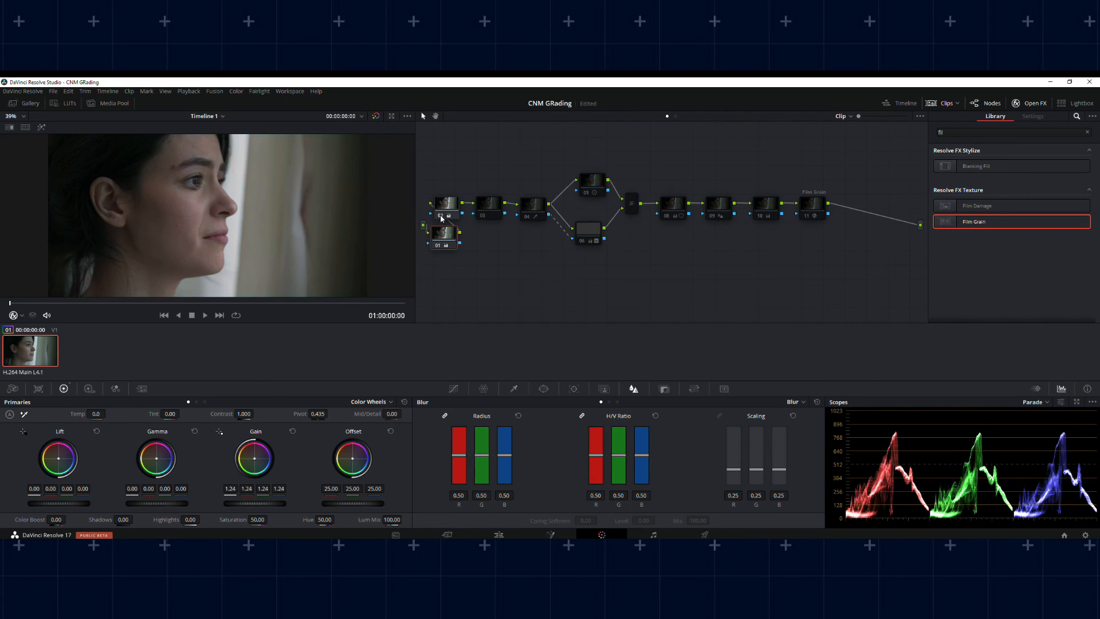
pyautogui.click(484, 216)
pyautogui.click(531, 219)
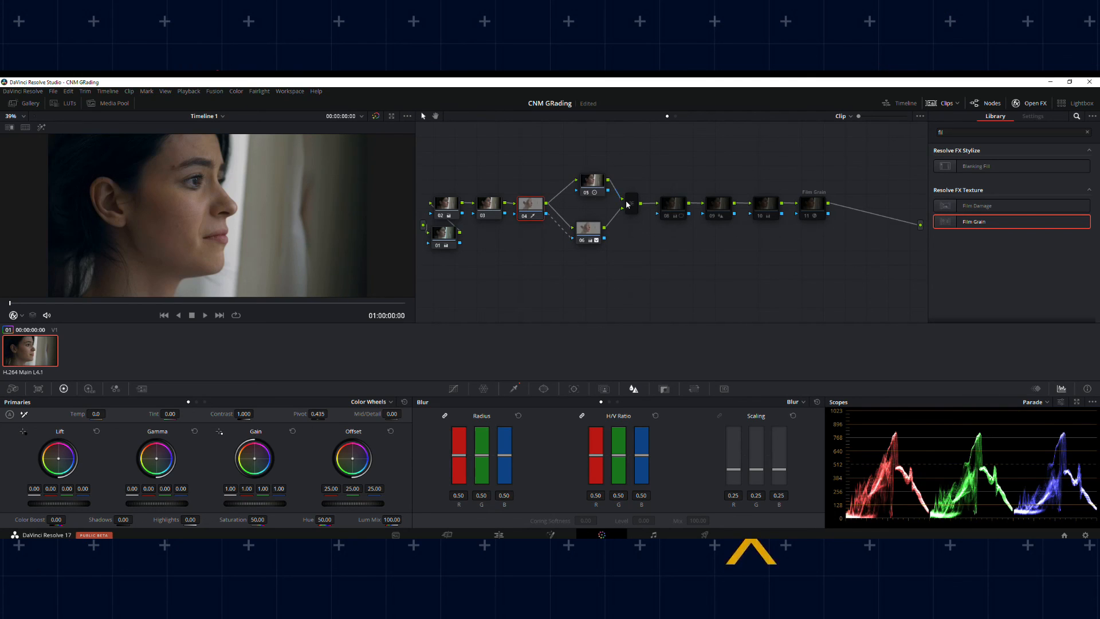
pyautogui.click(666, 217)
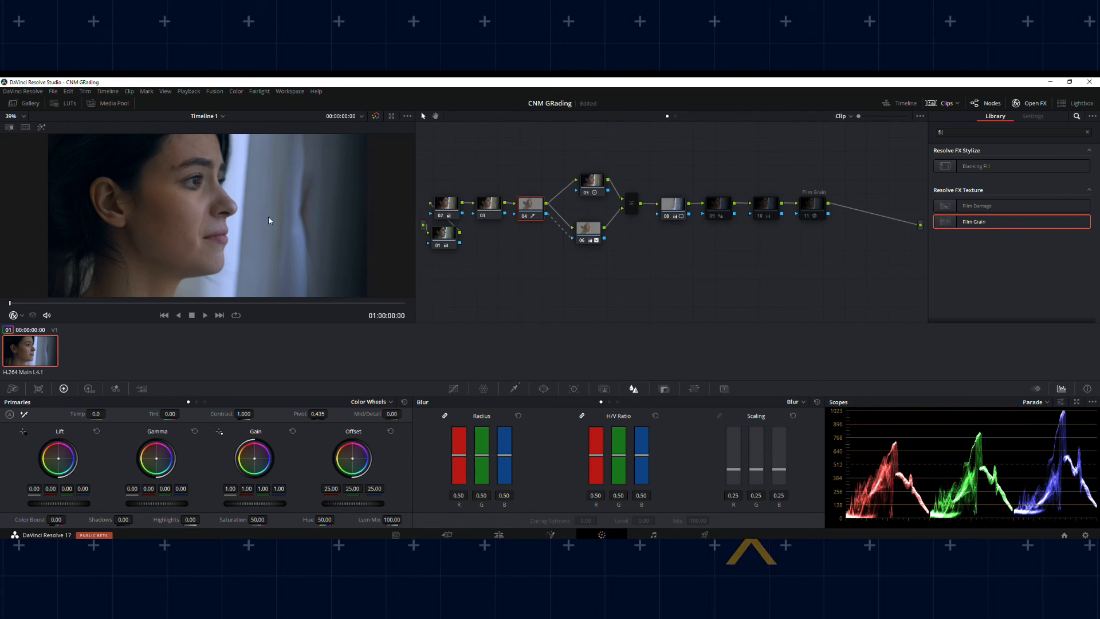
pyautogui.click(714, 219)
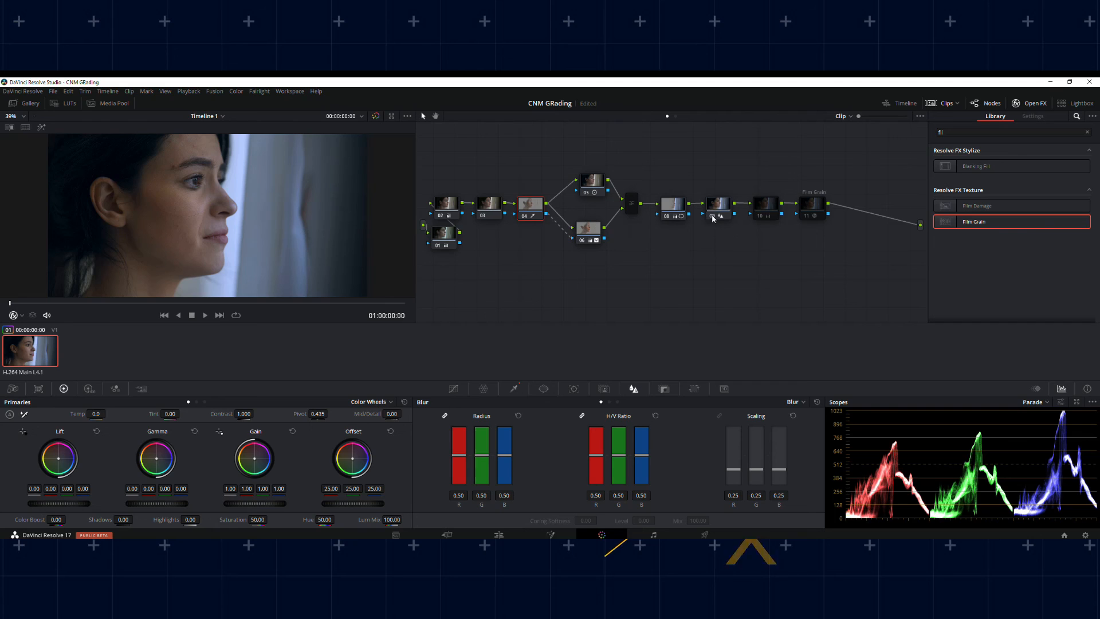
pyautogui.click(760, 218)
pyautogui.click(806, 217)
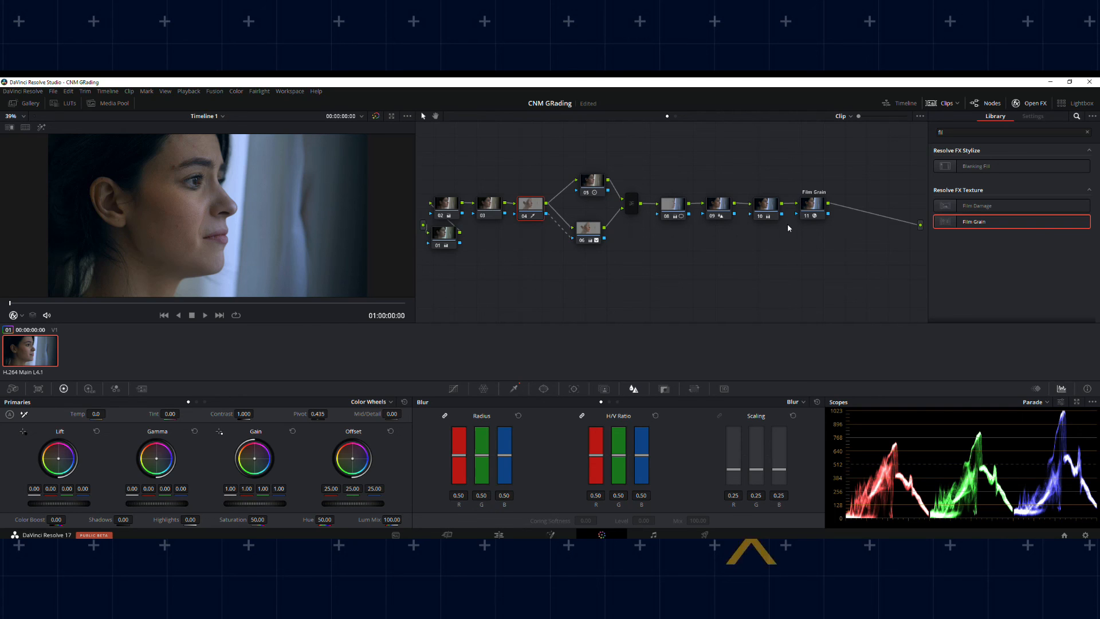
pyautogui.click(809, 213)
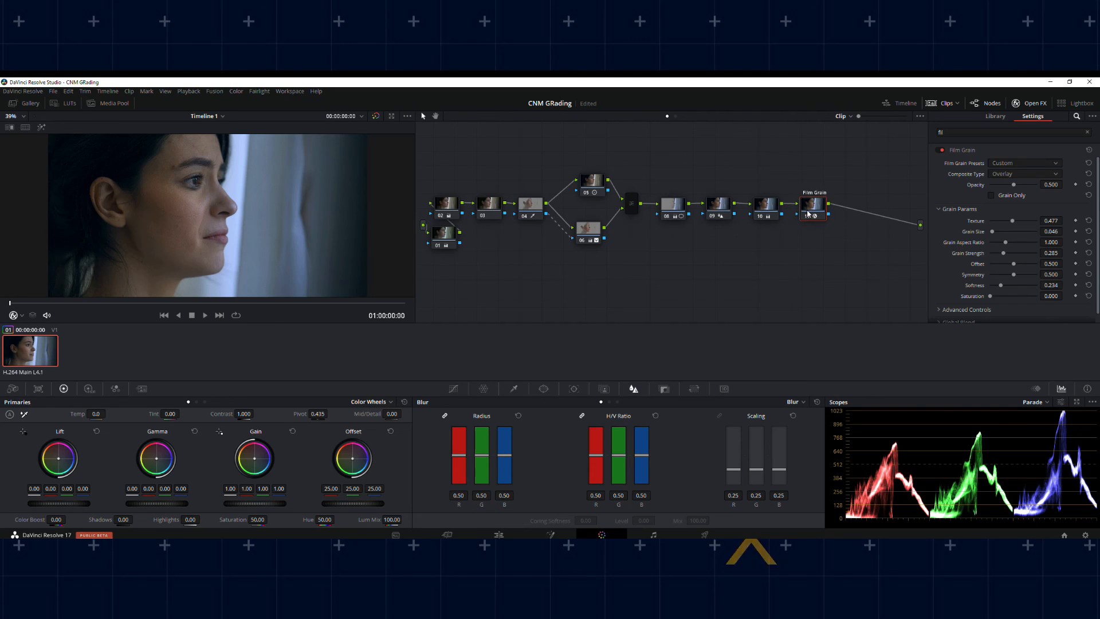